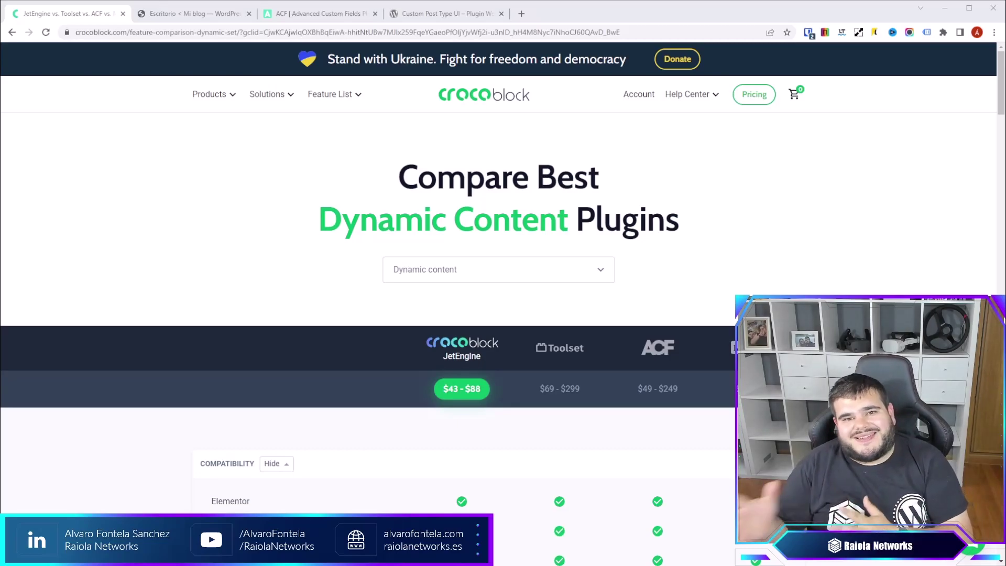
Step: Examine the Crocoblock comparison table for plugin compatibility, custom post types and custom field support across JetEngine, Toolset, ACF and Meta Box
scroll(498, 303, down, 10)
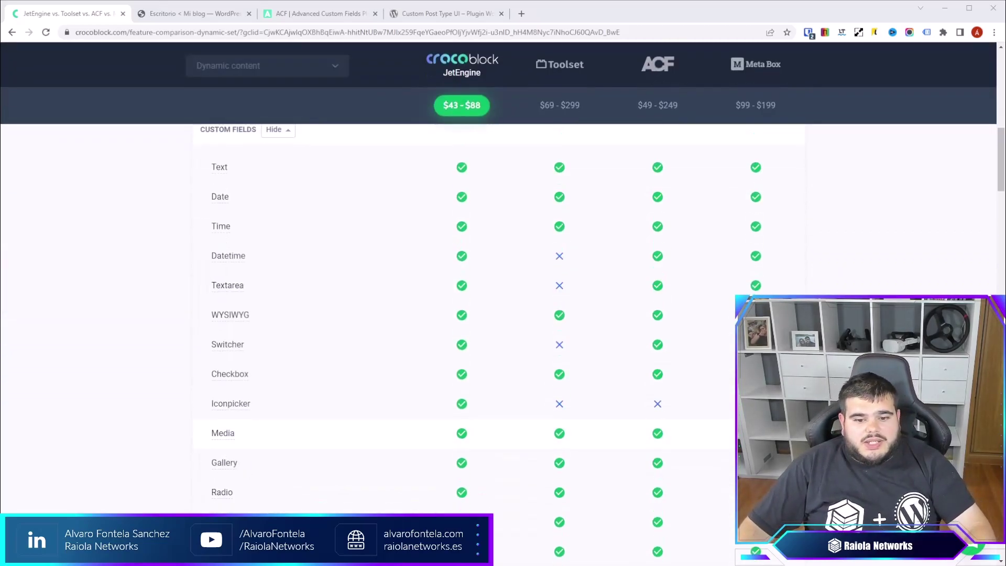
scroll(498, 303, down, 5)
scroll(498, 304, up, 20)
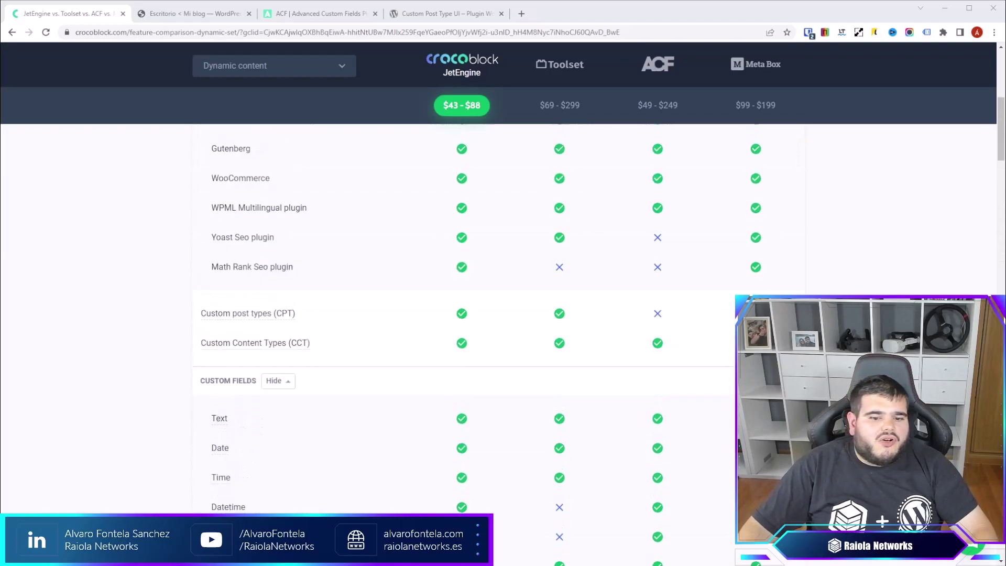
scroll(497, 304, down, 4)
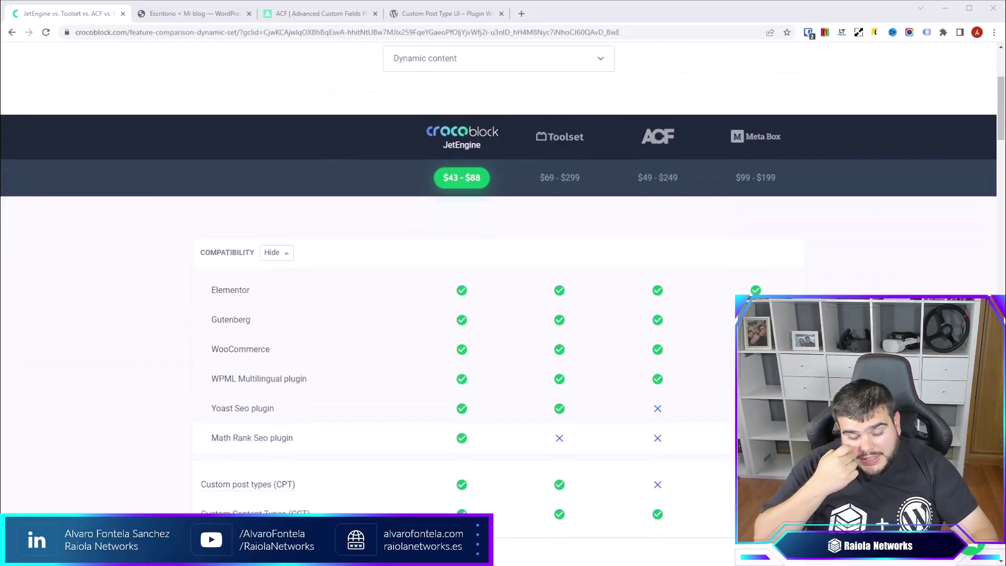
scroll(498, 303, down, 4)
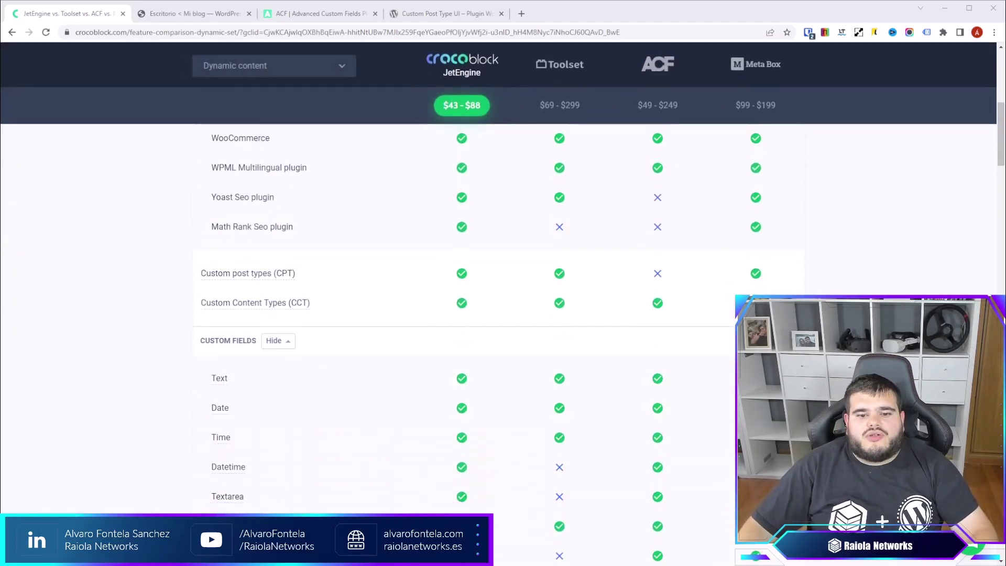
scroll(497, 304, down, 1)
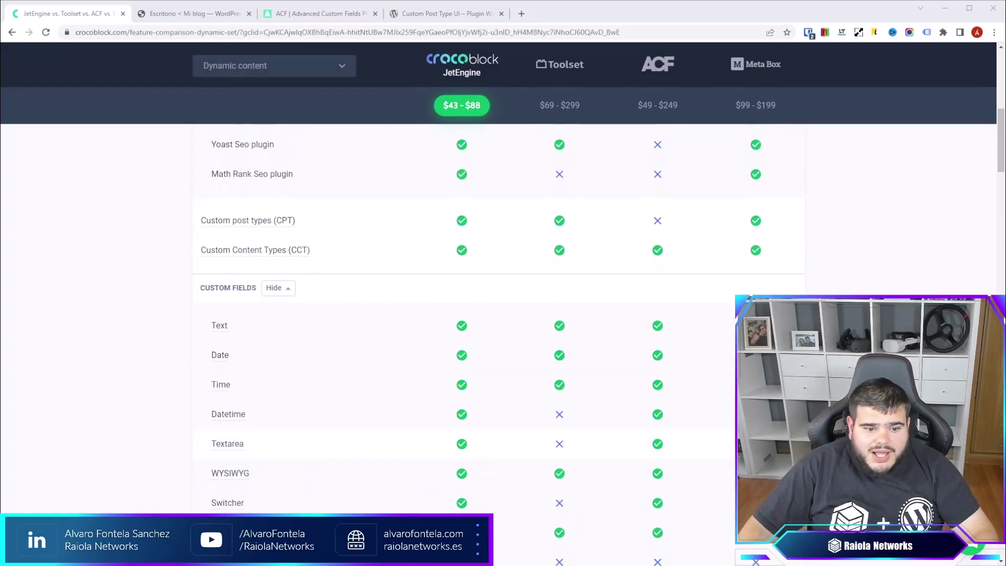
scroll(497, 304, down, 1)
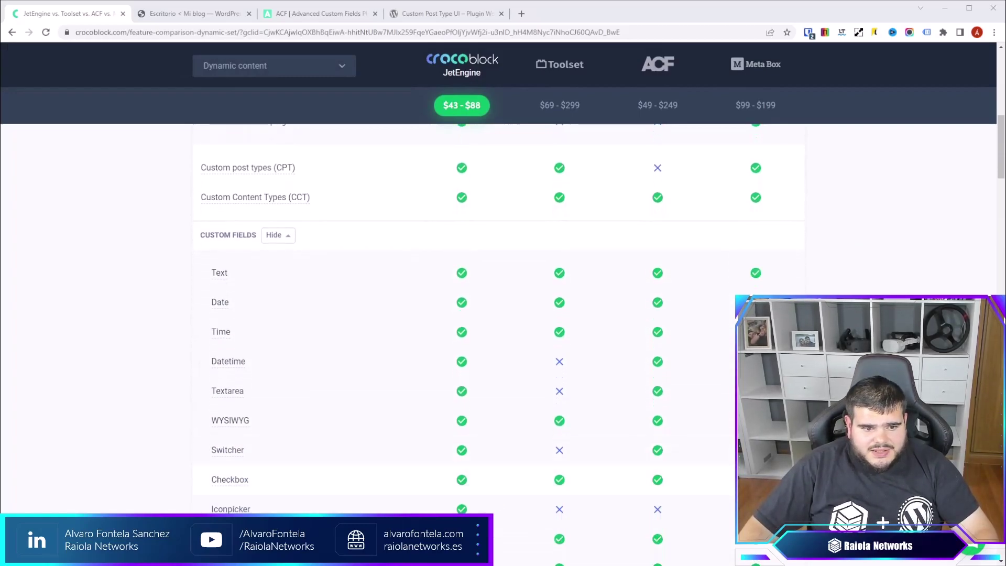
scroll(497, 304, down, 2)
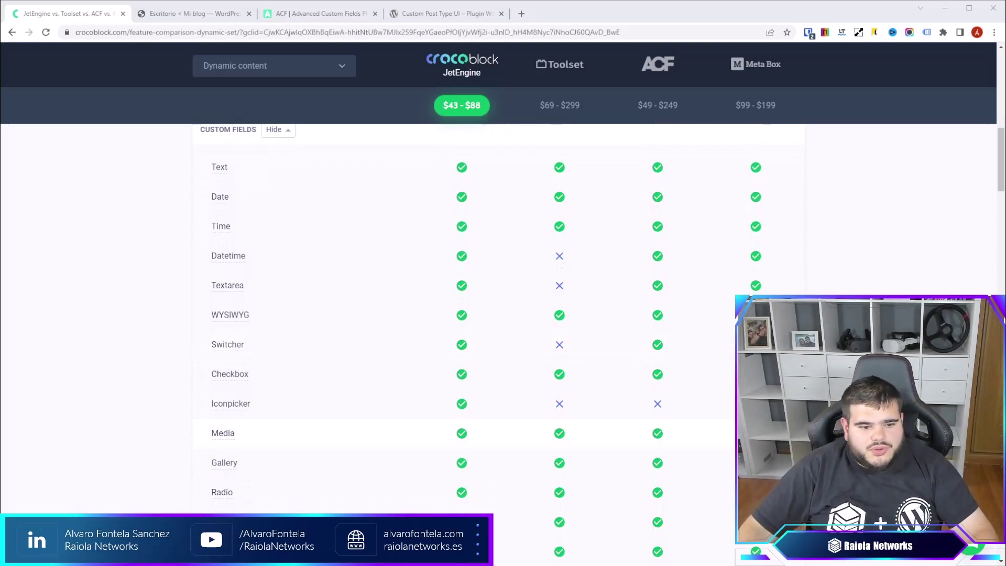
scroll(498, 304, up, 6)
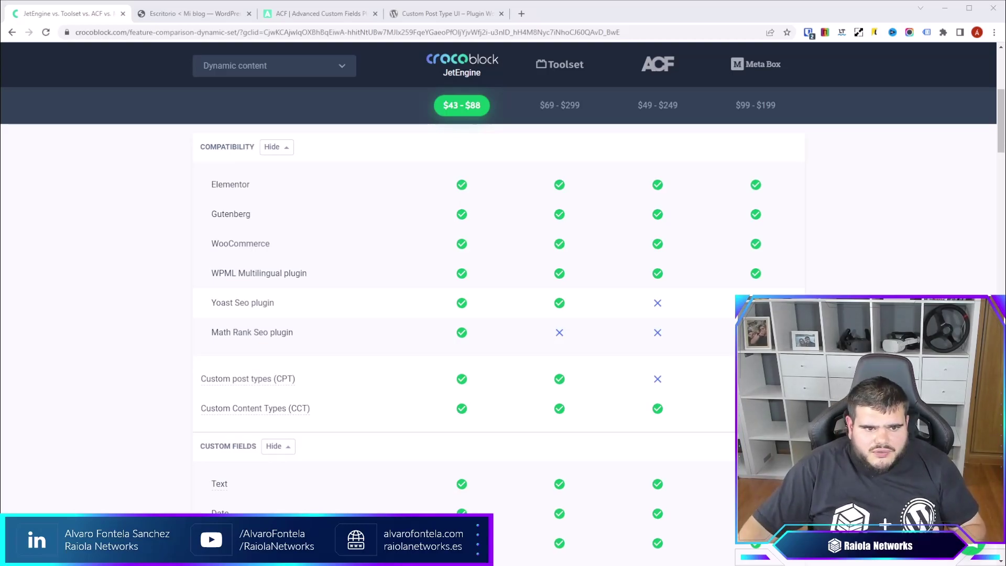
Step: Switch to the WordPress admin, view the installed plugins, and open the JetEngine dashboard
click(194, 14)
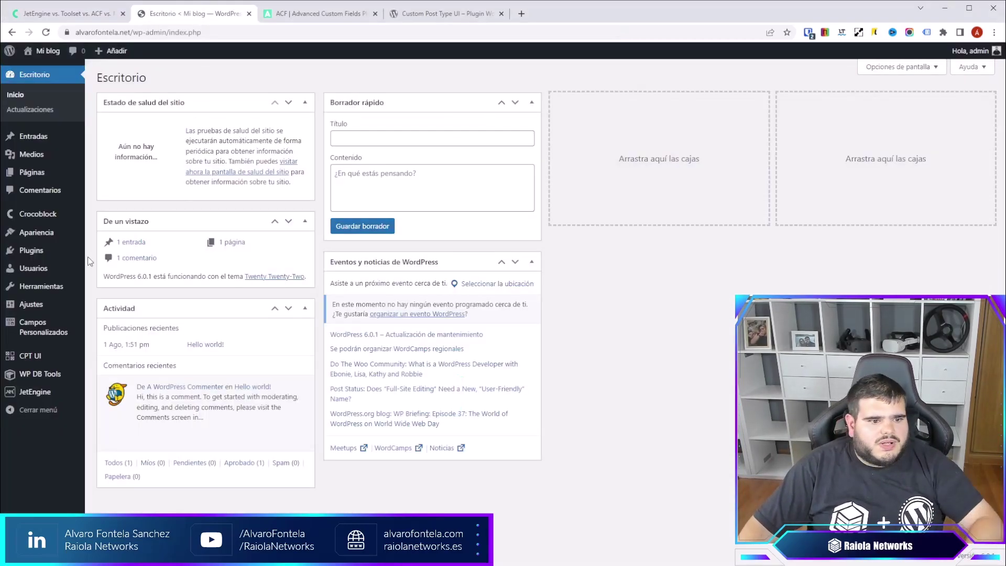
click(50, 254)
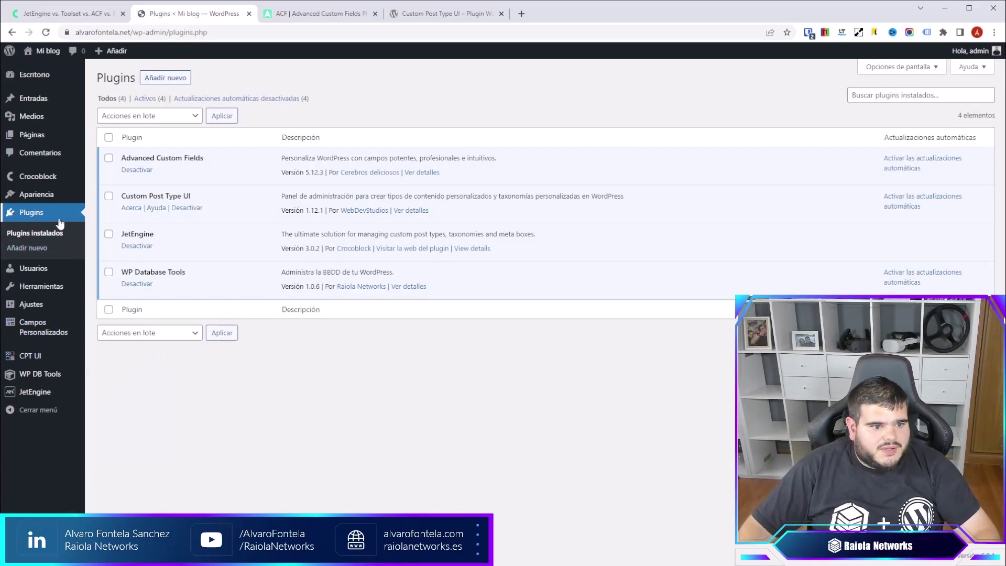
mouse_move(55, 176)
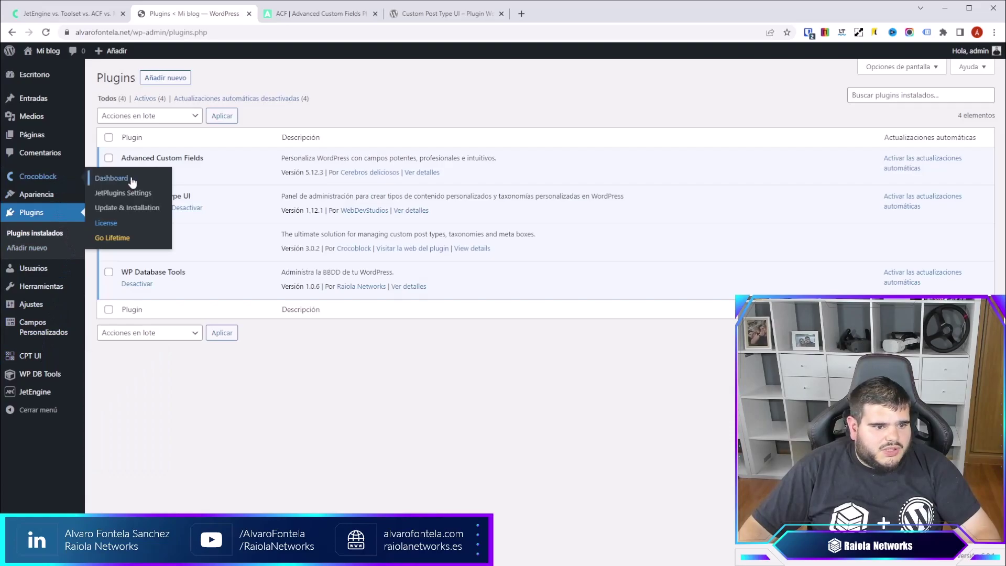
click(51, 395)
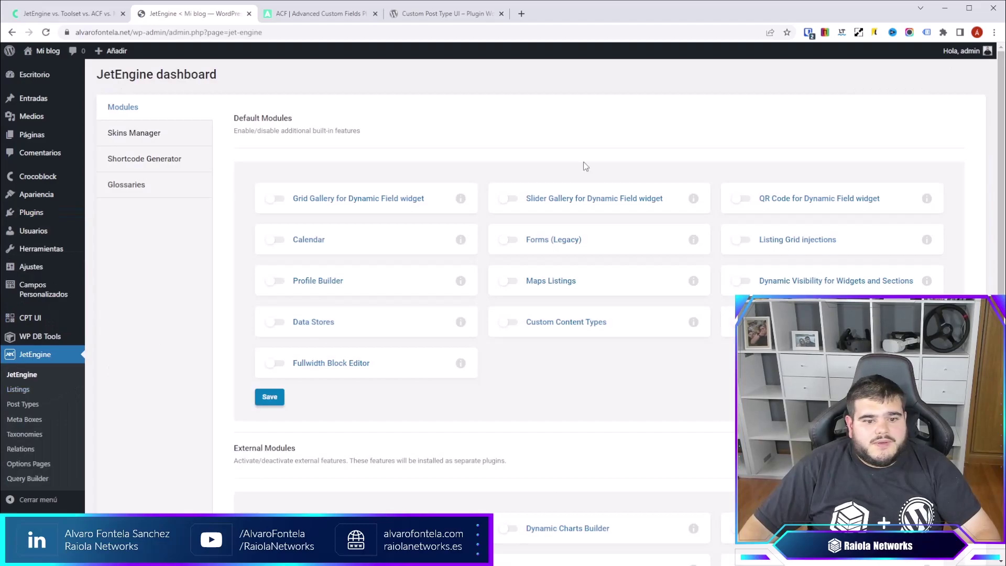
Step: List the built-in post types in JetEngine, view the Entradas post type's edit page, and return to the list
click(26, 405)
click(938, 110)
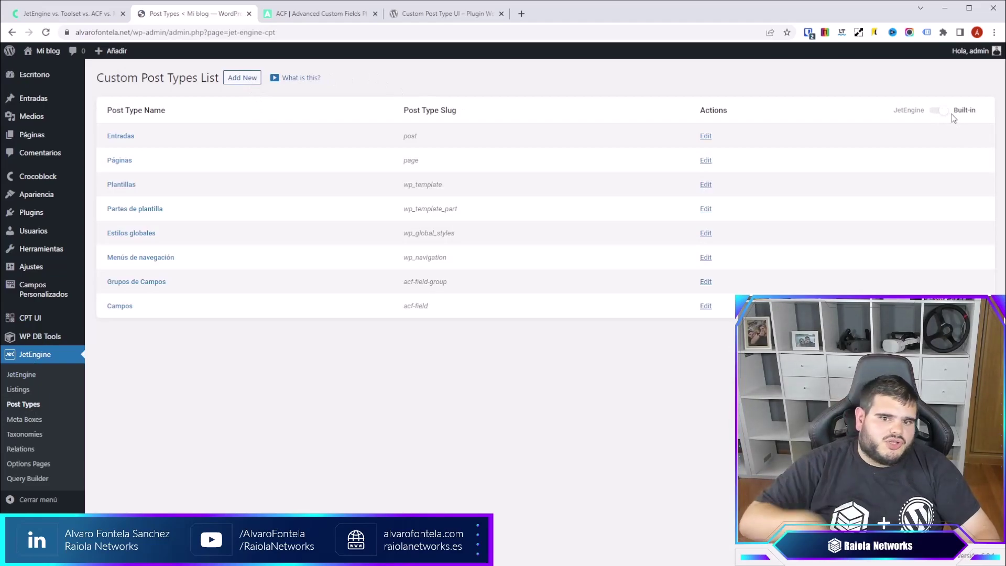
click(706, 136)
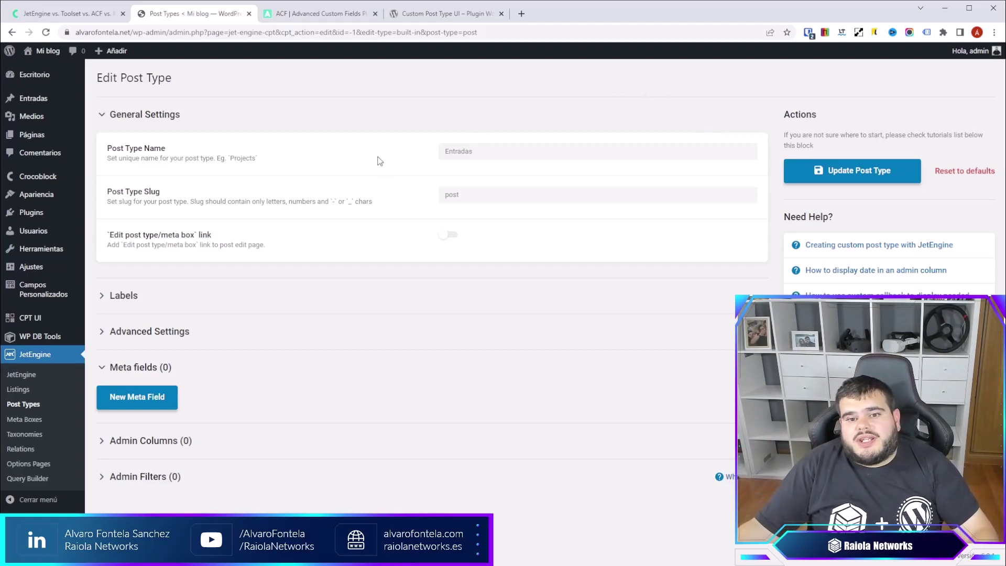
click(14, 33)
click(943, 113)
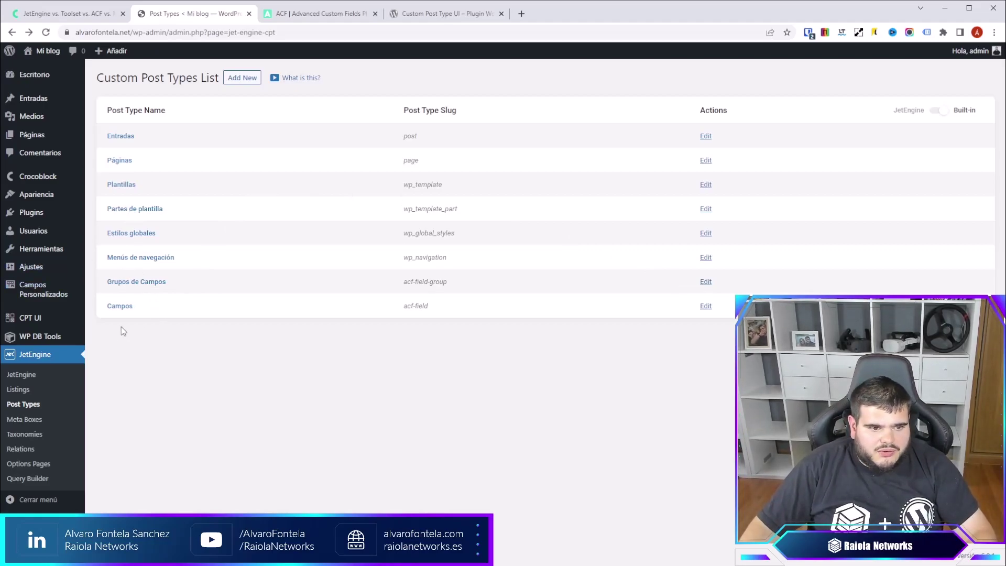
Step: Open the Entradas post type's advanced settings in JetEngine and turn off Is Public without saving
click(705, 135)
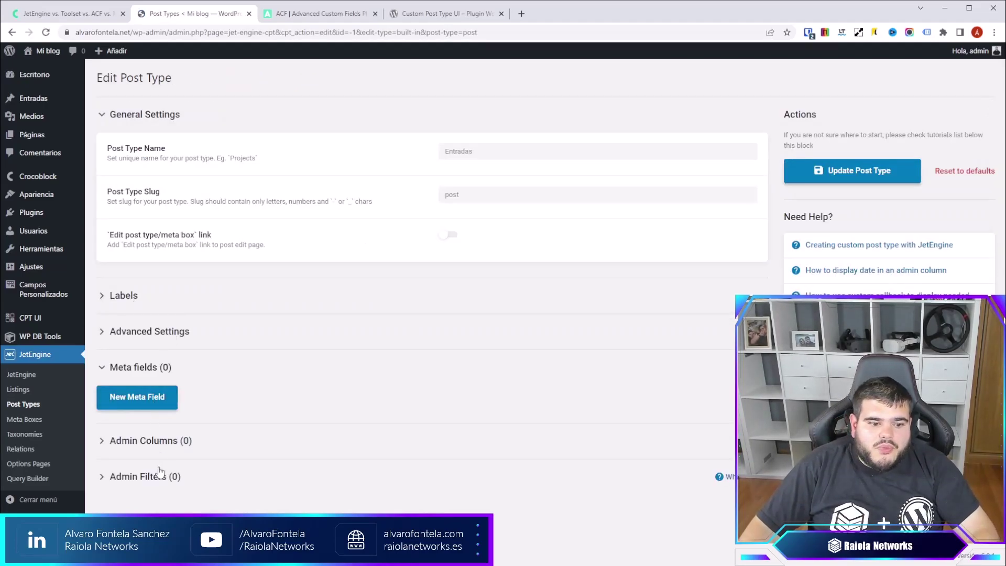
click(145, 331)
scroll(265, 353, down, 4)
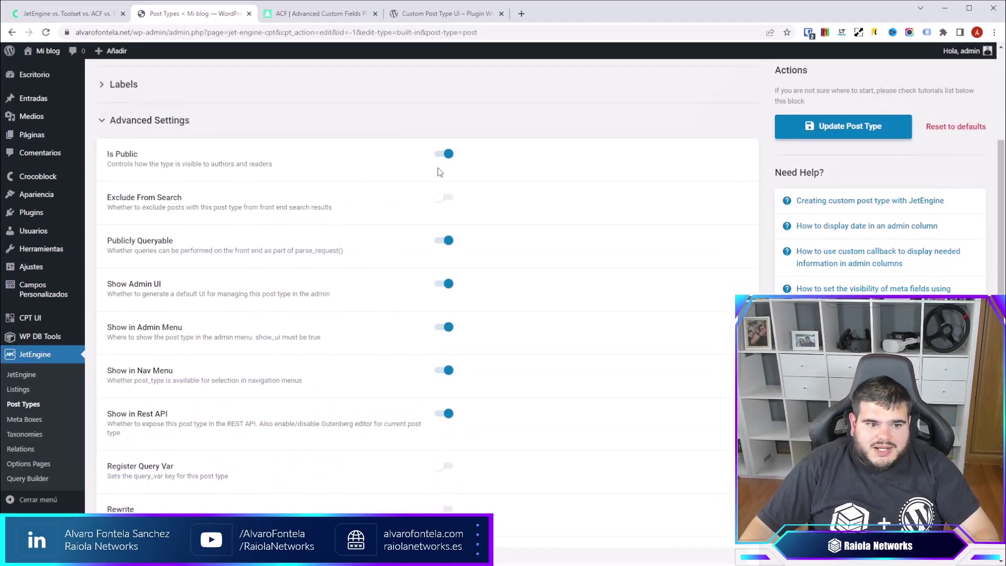
click(445, 155)
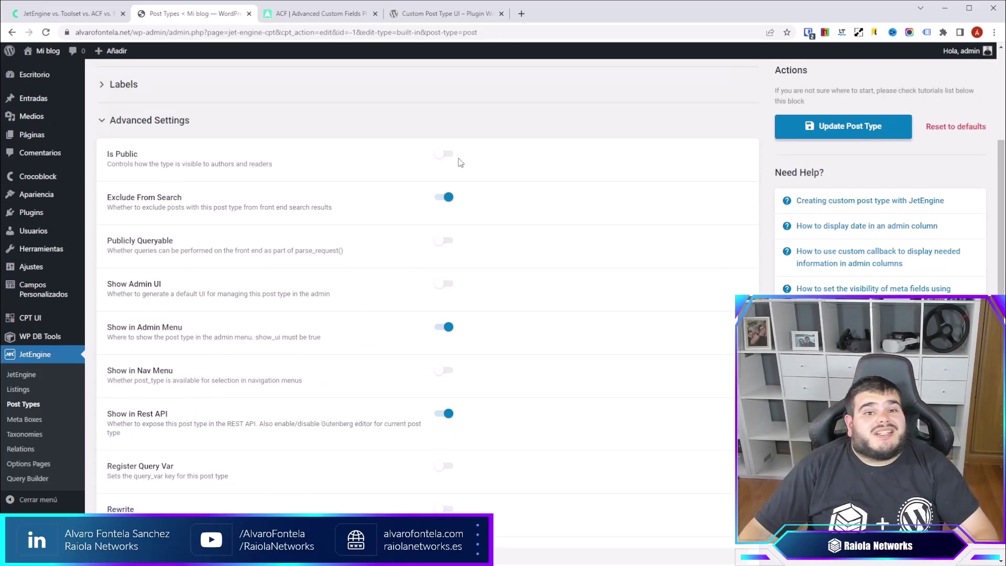
Step: View the JetEngine meta boxes list and start a new post type with two blank meta fields
click(38, 426)
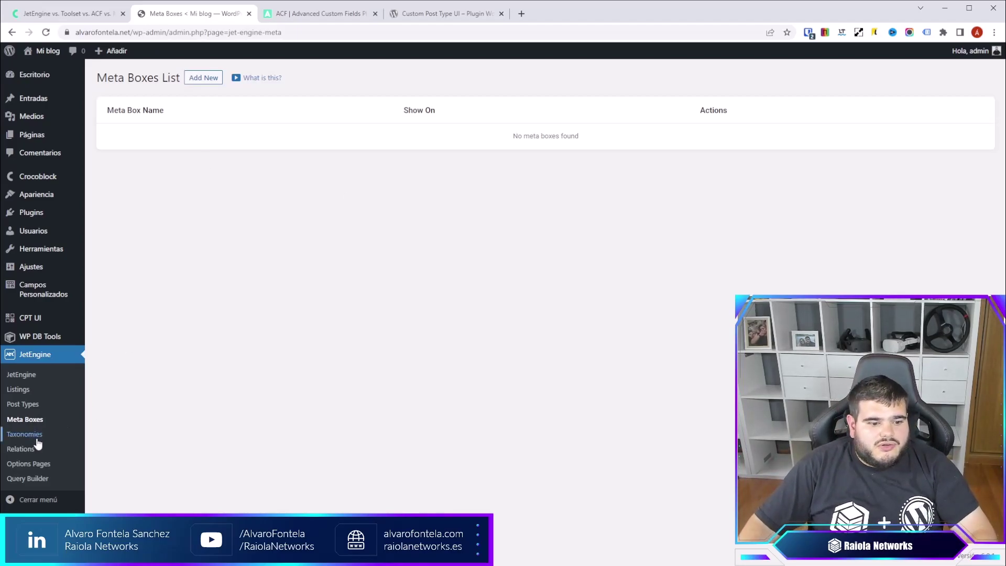
click(25, 405)
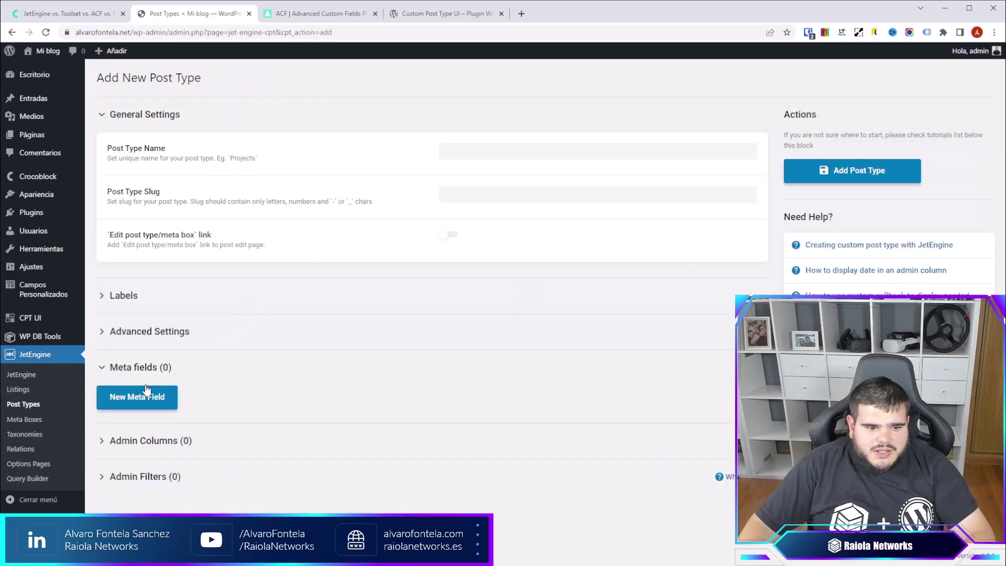
click(133, 397)
scroll(157, 409, down, 1)
scroll(181, 408, down, 10)
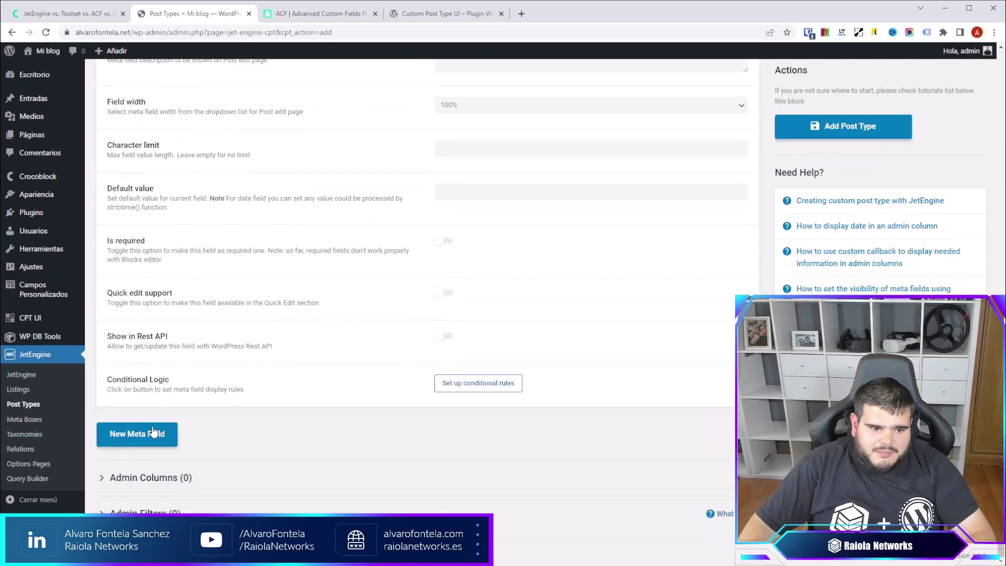
click(153, 427)
scroll(152, 408, down, 6)
scroll(153, 386, up, 6)
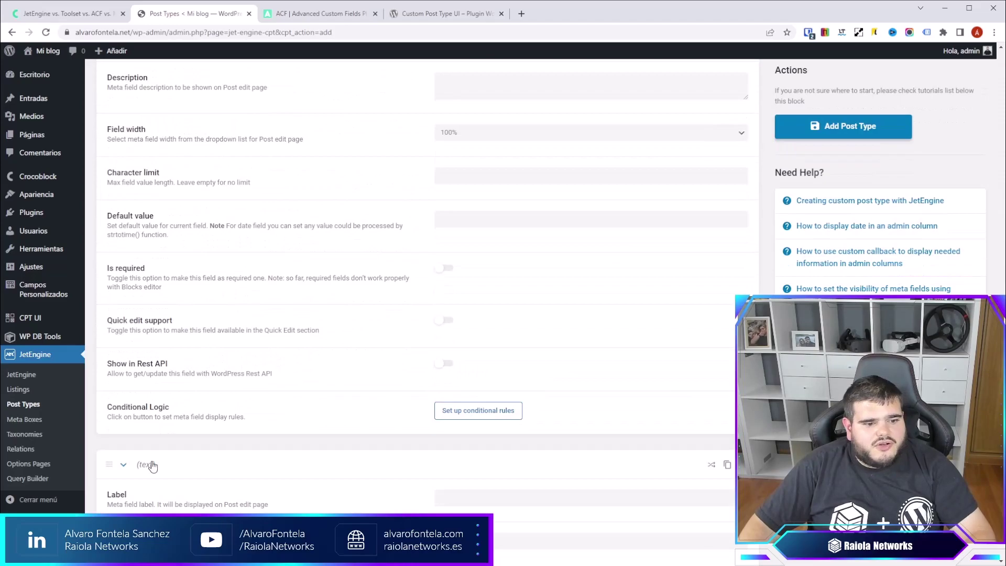
Step: Open a new JetEngine taxonomy form and view its meta fields section and the post types it can be assigned to
click(39, 440)
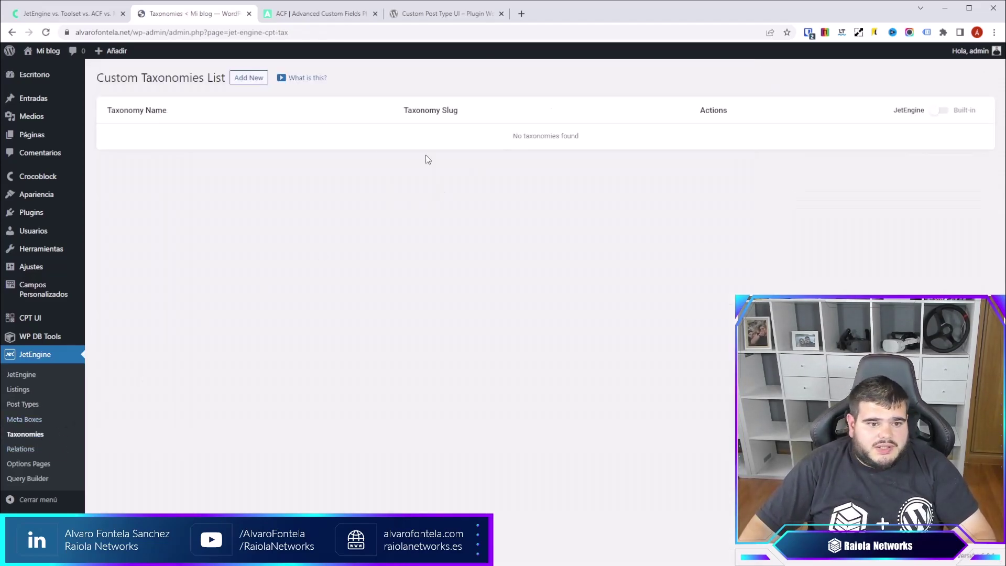
click(238, 80)
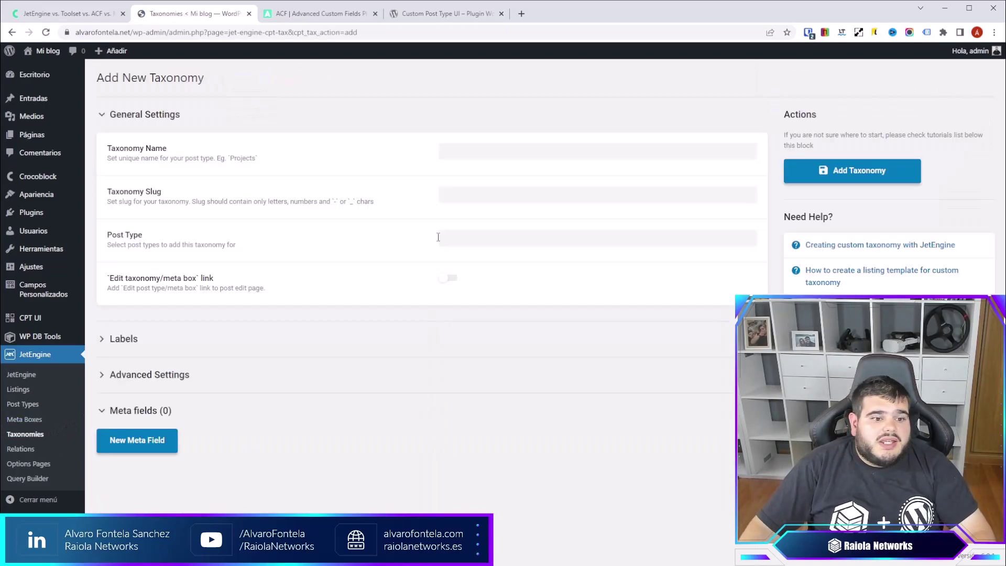
click(165, 414)
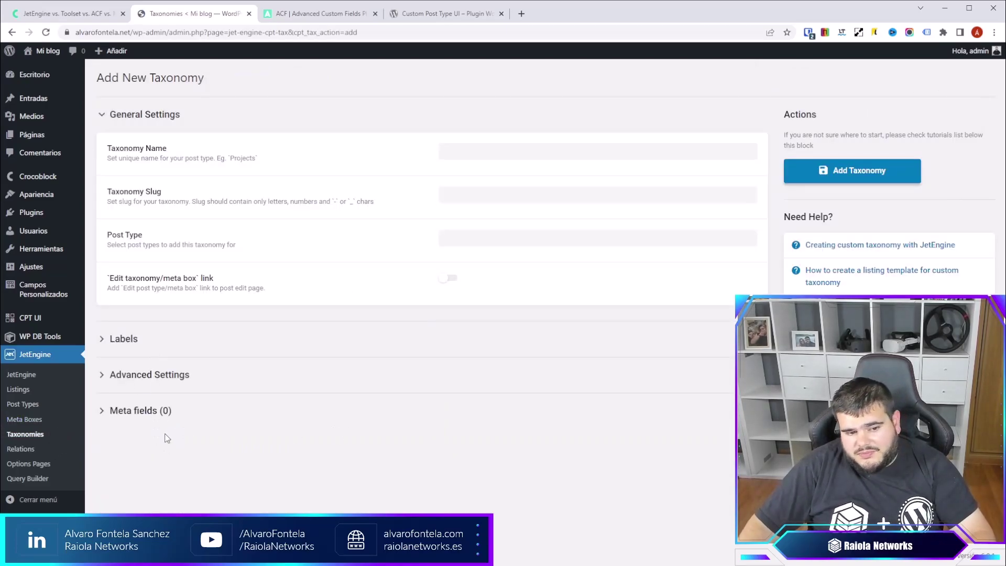
click(168, 414)
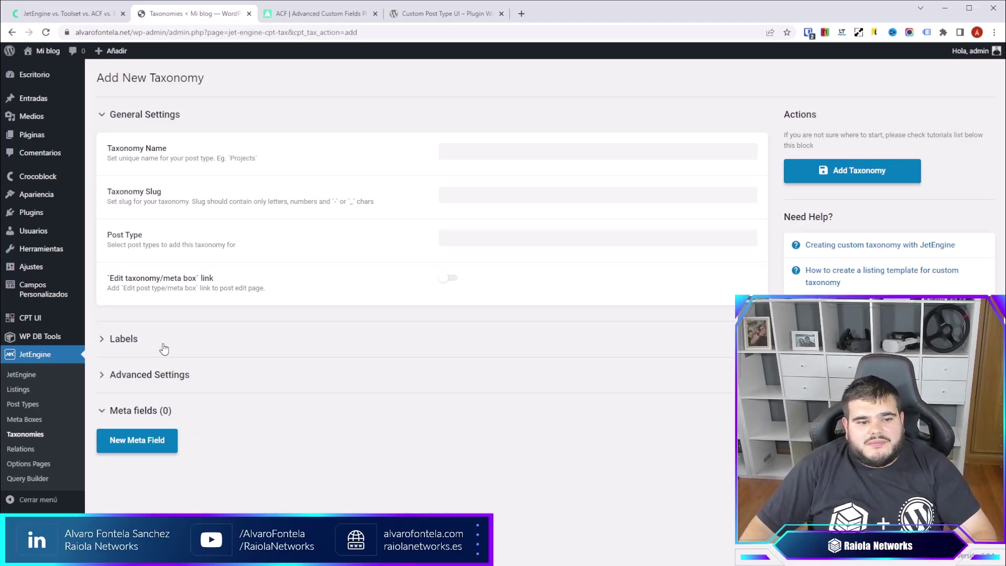
click(484, 236)
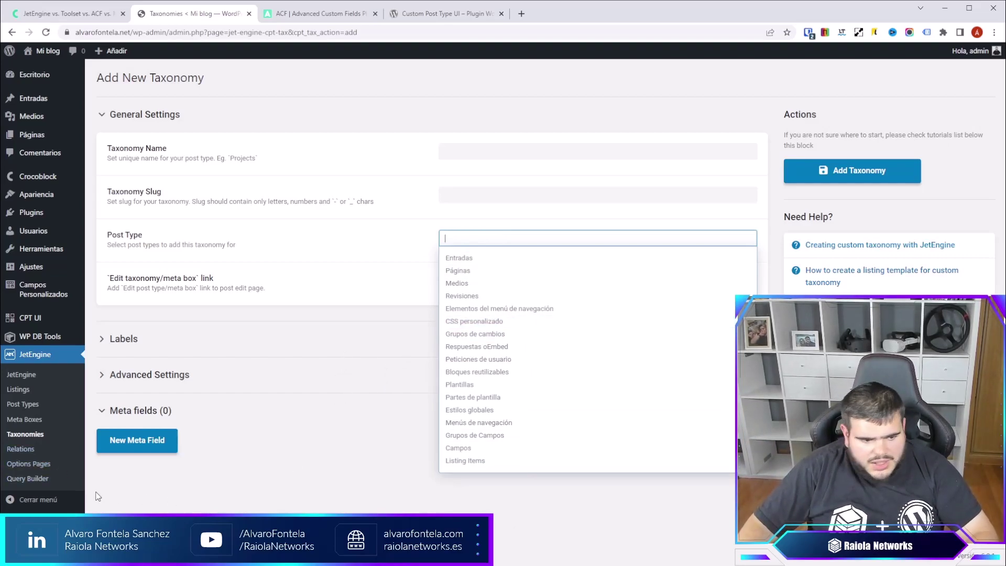
Step: Review the JetEngine Relations, Options Pages and Listings pages, and return to the JetEngine dashboard
click(57, 461)
click(45, 449)
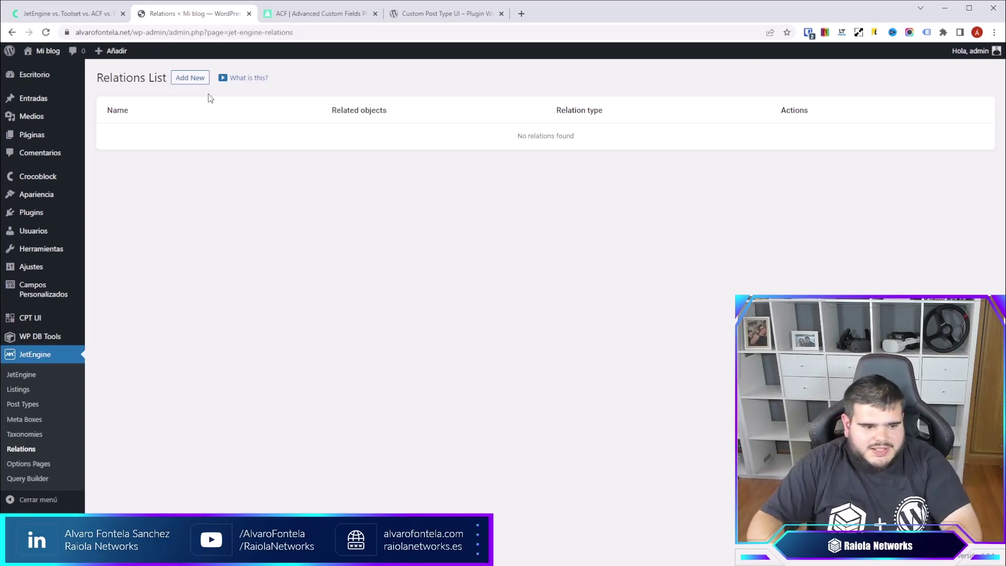
click(31, 464)
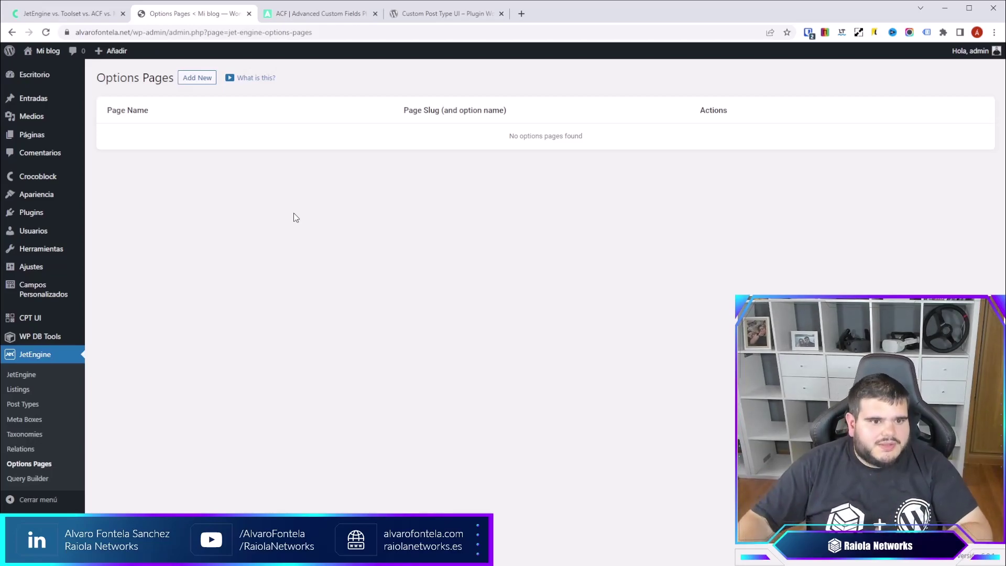
click(35, 393)
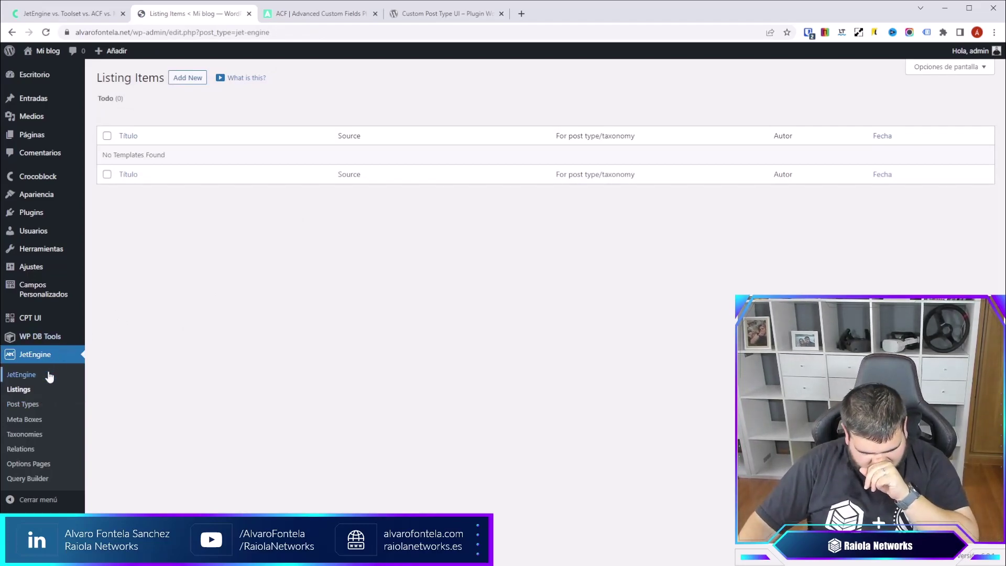
click(48, 376)
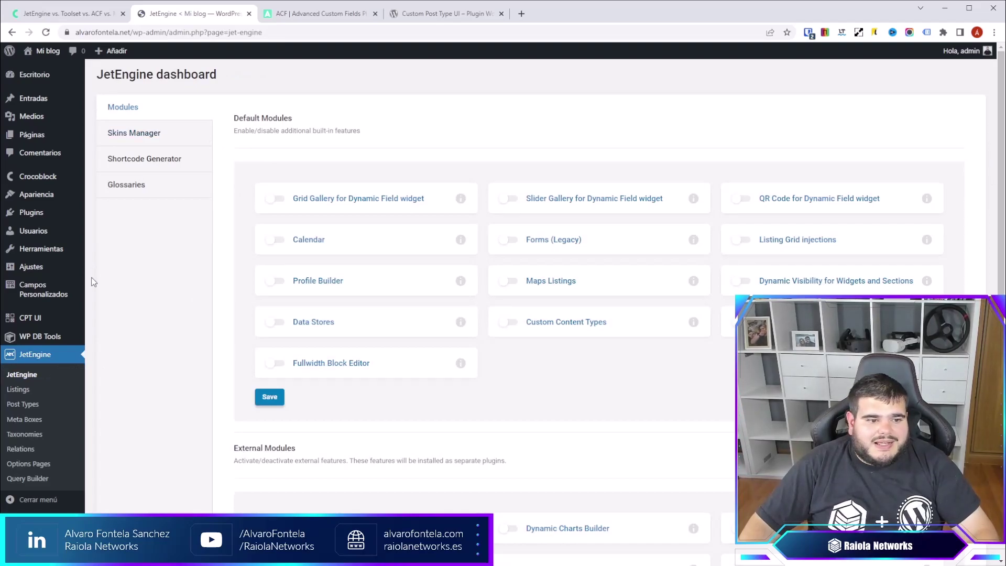
Step: Examine CPT UI's form for adding a content type through its Ajustes section, and open the add/edit taxonomies page
mouse_move(45, 327)
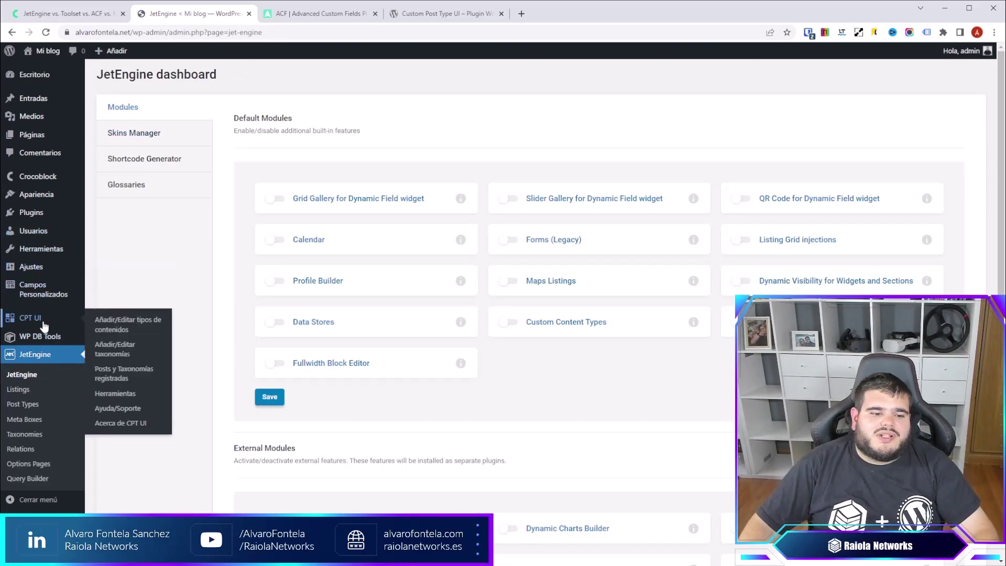
click(44, 327)
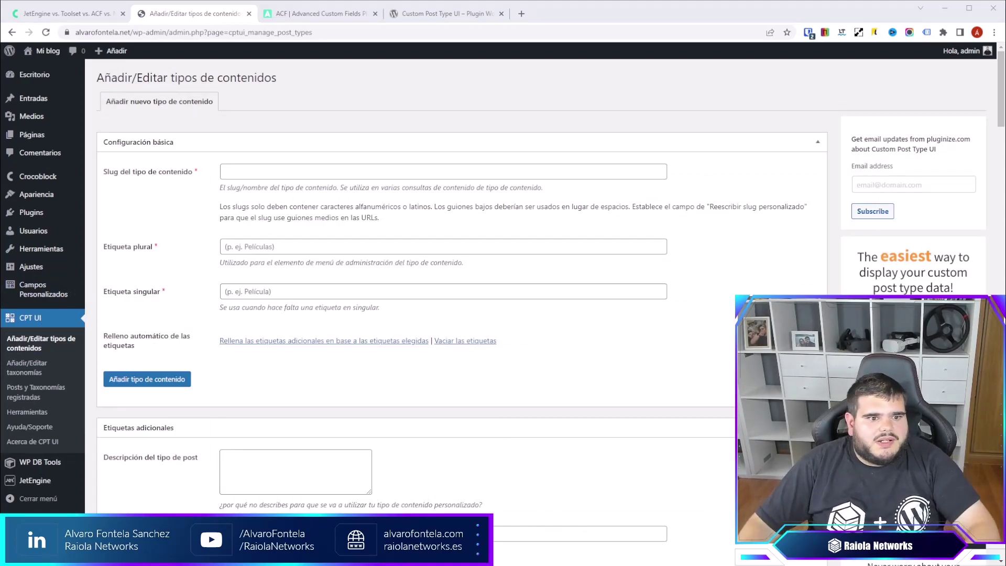
scroll(461, 314, down, 20)
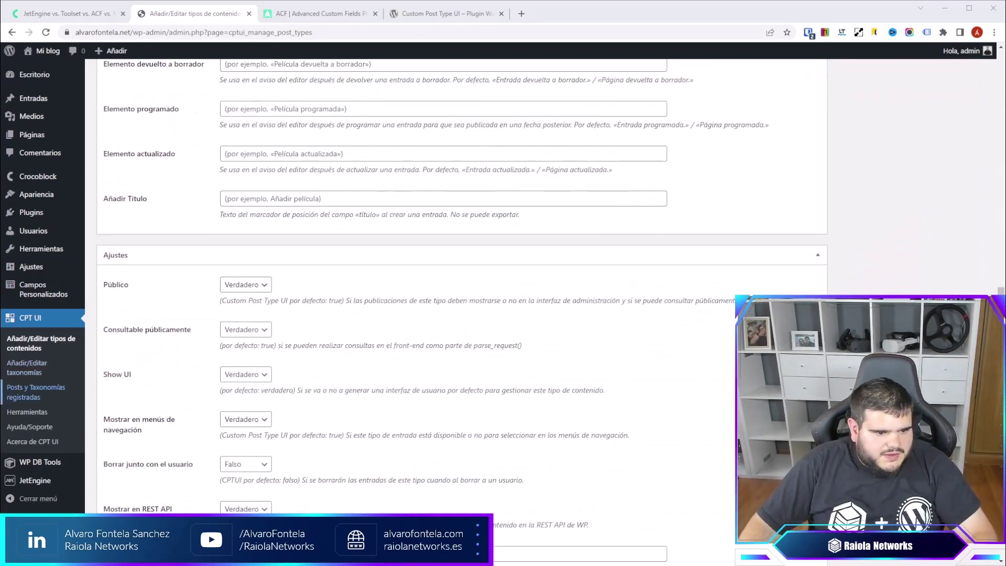
click(45, 369)
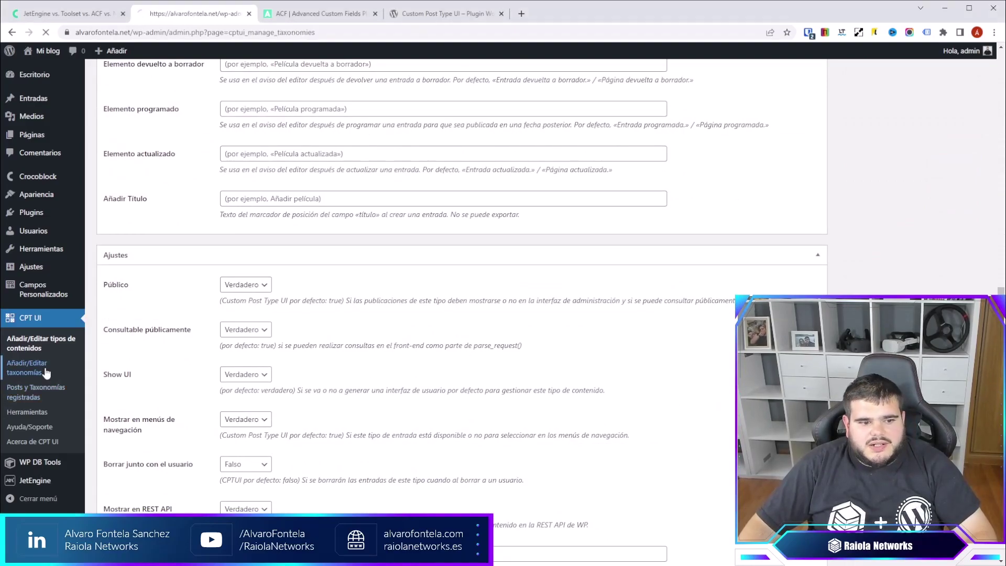
Step: Look through CPT UI's taxonomy form labels and view the page of registered posts and taxonomies
scroll(385, 320, down, 5)
scroll(385, 327, down, 12)
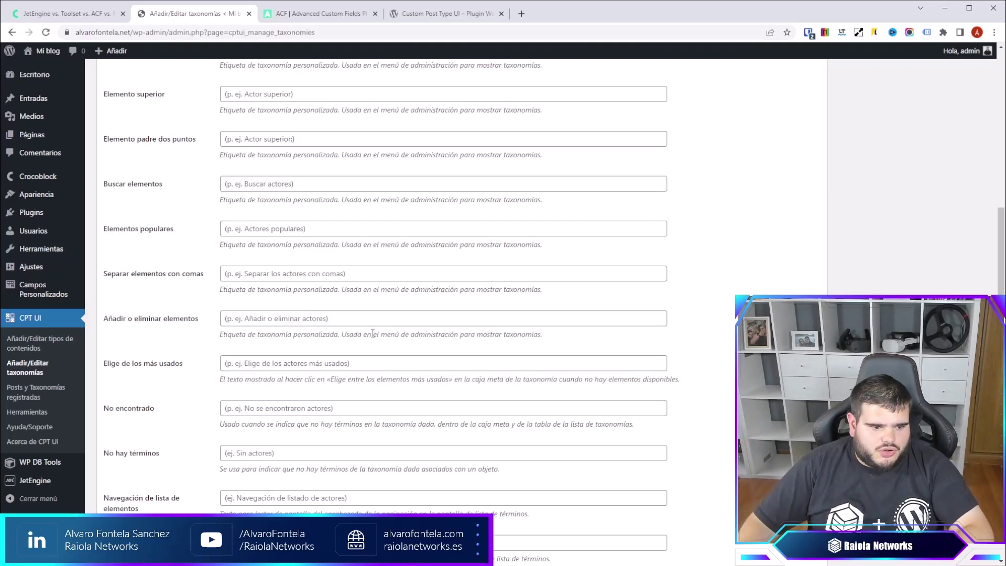
click(37, 390)
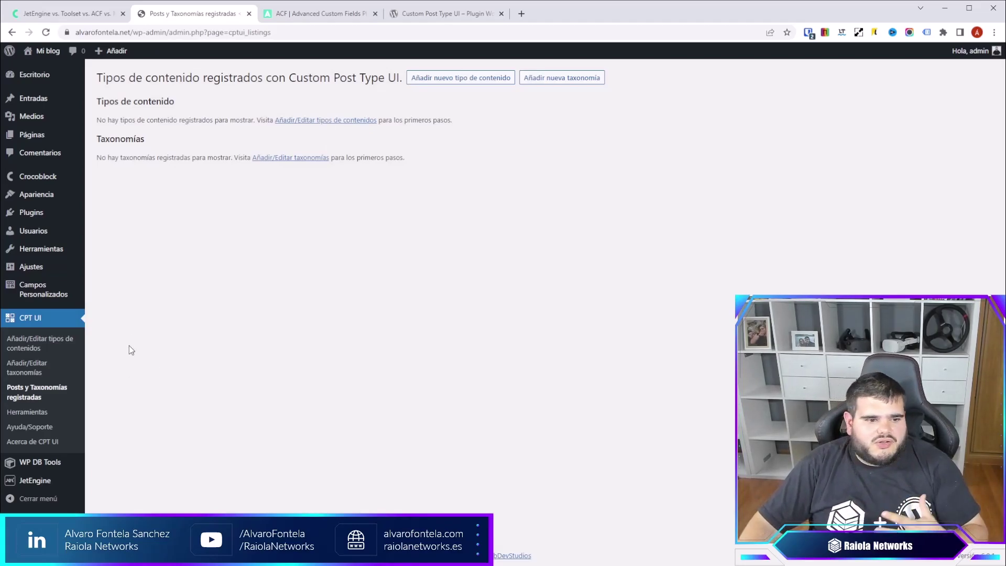
Step: Try to add a CPT UI content type with slug "post", plural label "Posts" and singular label "Post"
click(41, 350)
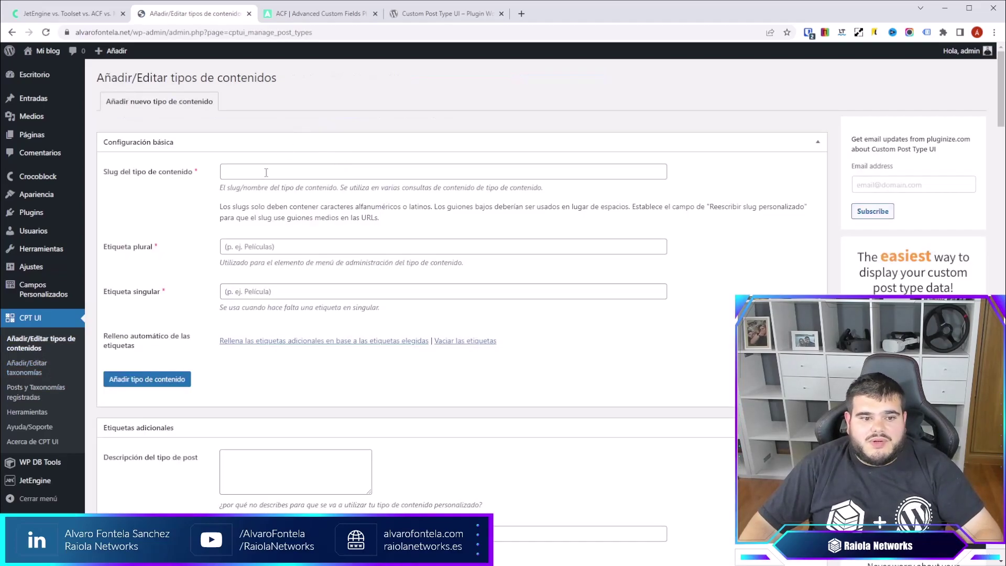
click(260, 172)
text(post)
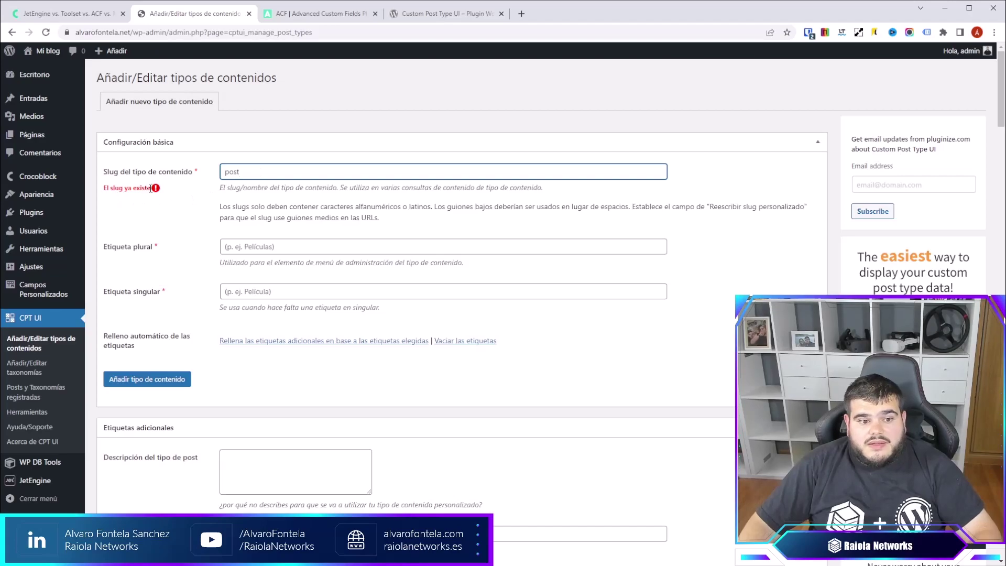
click(159, 194)
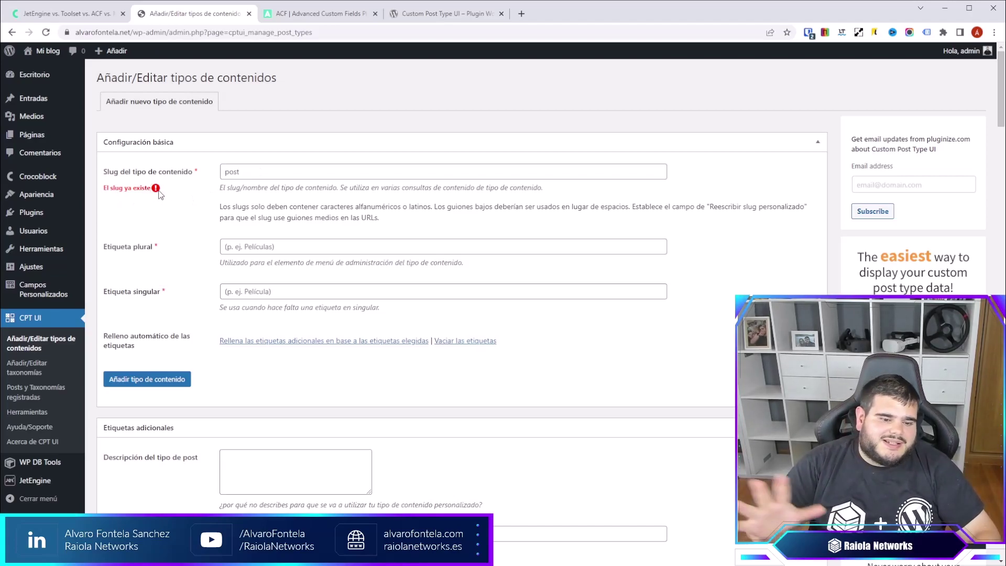
click(178, 379)
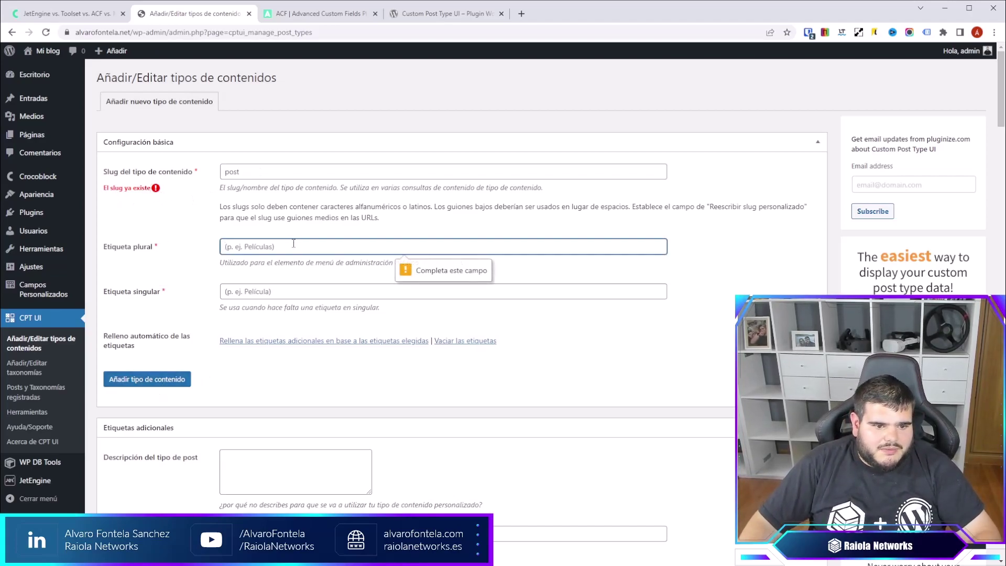
text(Posts)
key(Tab)
text(Posts)
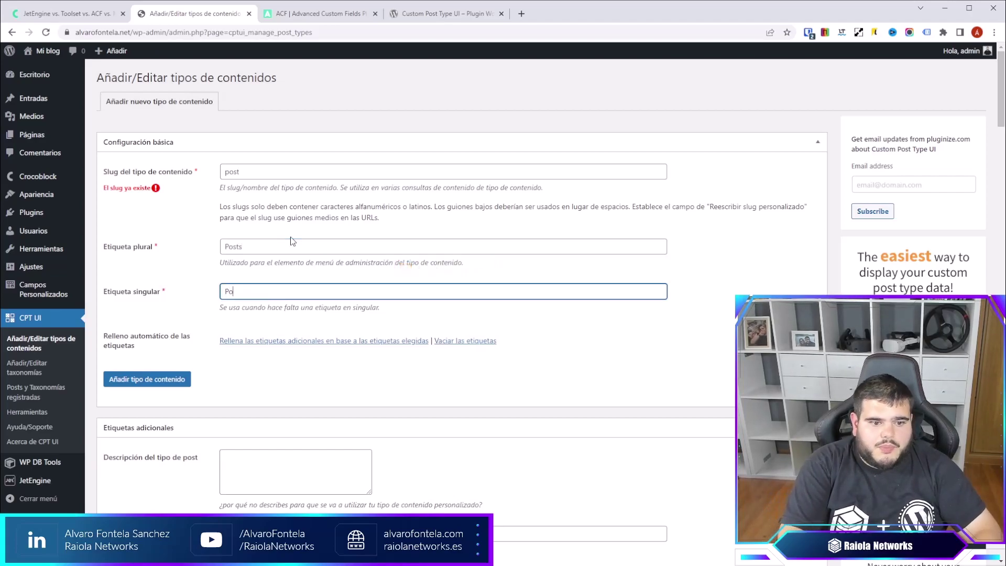
key(BackSpace)
click(179, 381)
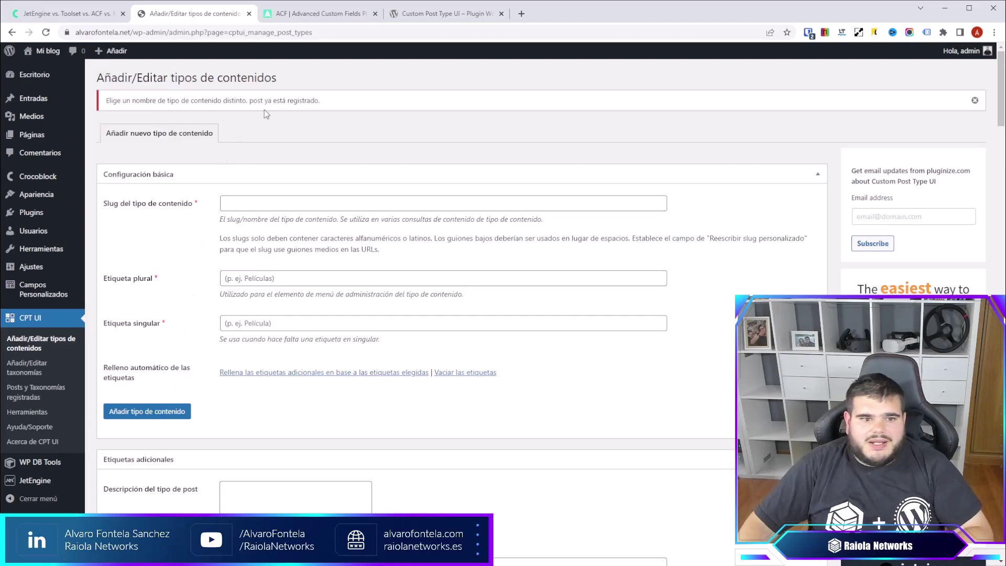
Step: Review CPT UI's registered posts and taxonomies page, and its import, export and code retrieval tools
click(57, 402)
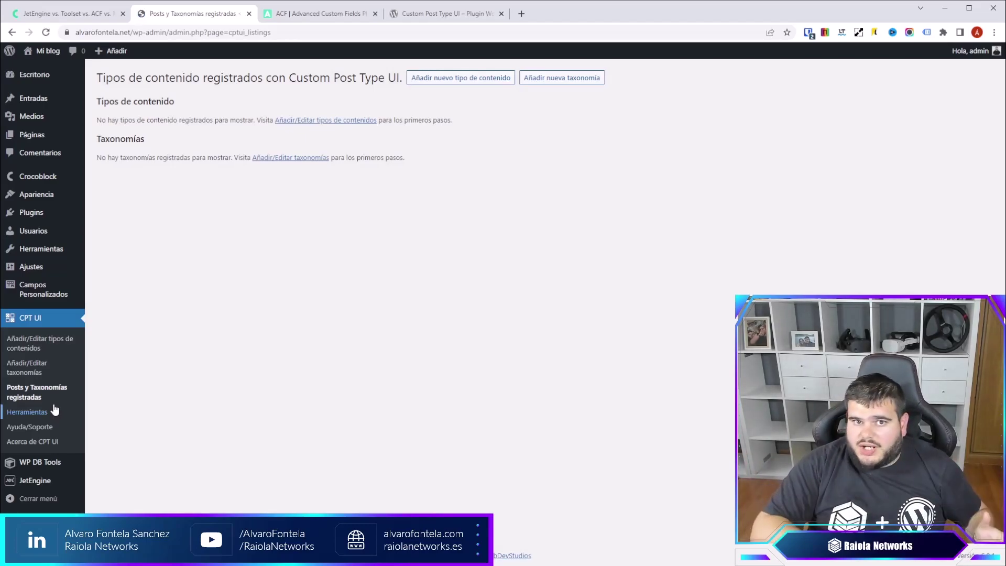
click(54, 411)
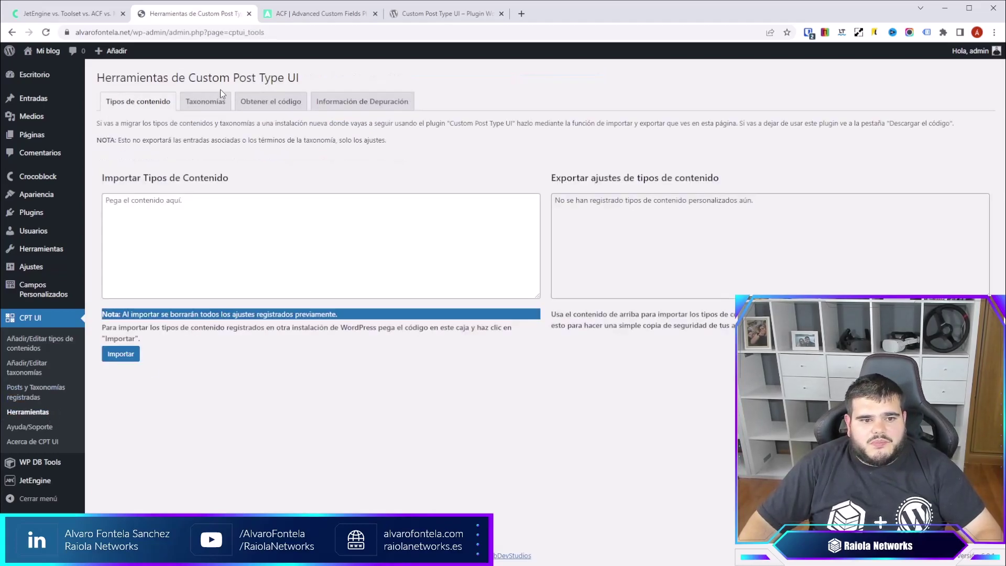
click(211, 108)
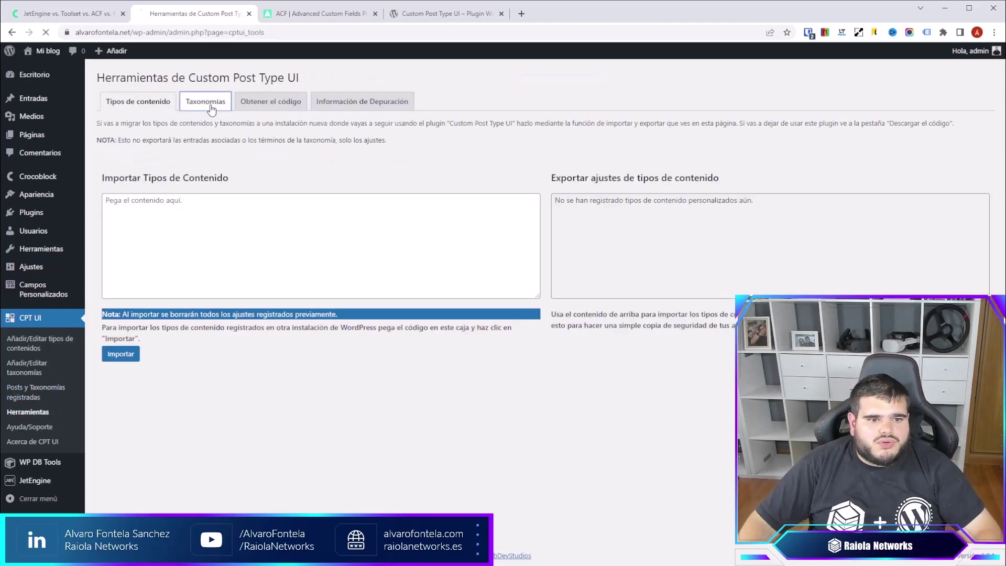
click(287, 105)
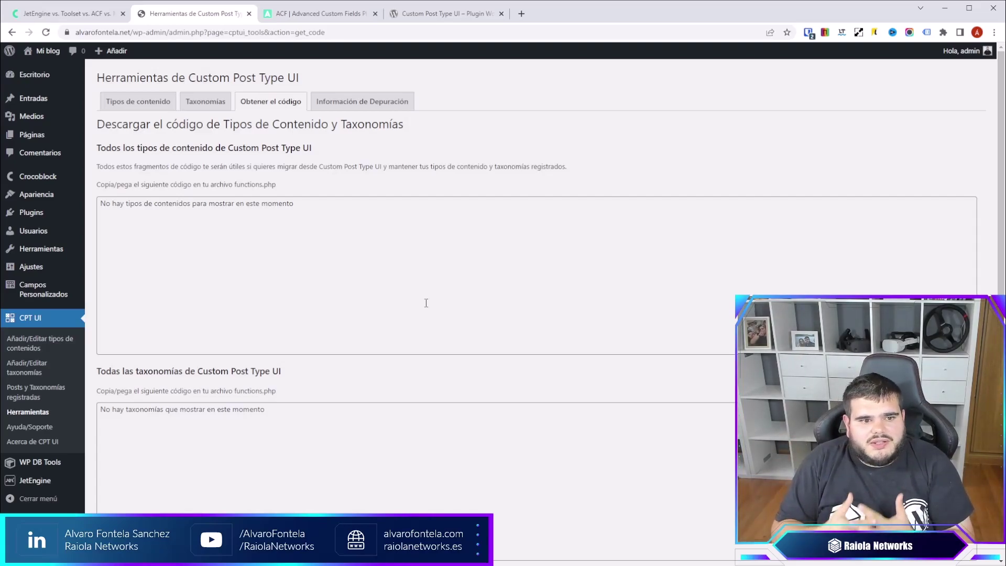
click(148, 103)
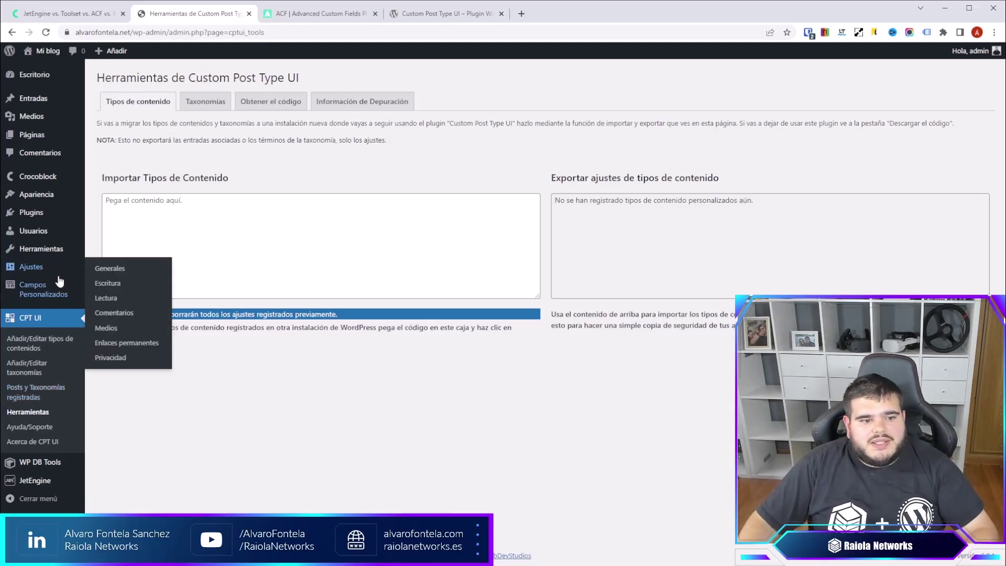
Step: Start a new Advanced Custom Fields group titled "asdasd" with its location rule based on Rol de Usuario
click(58, 292)
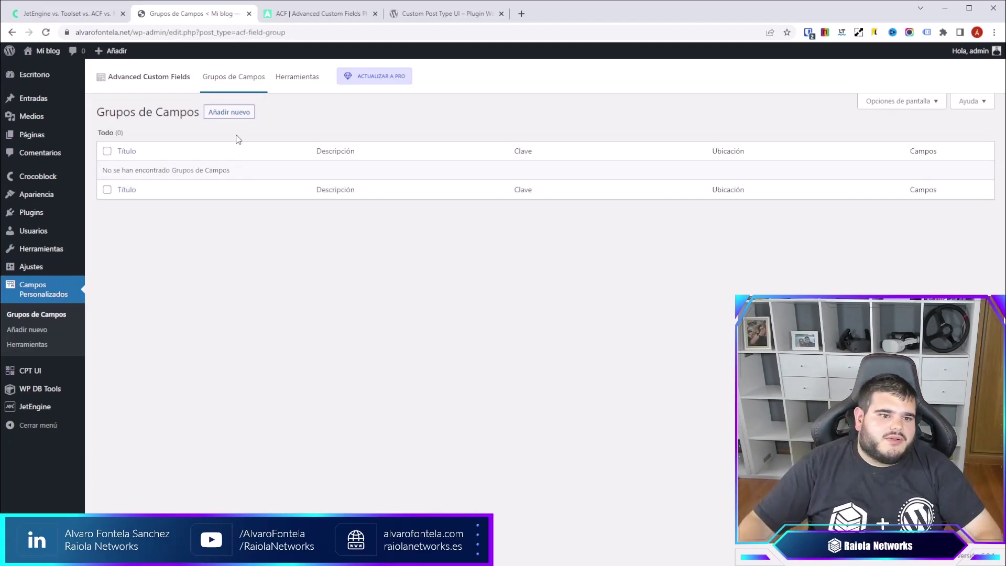
click(237, 117)
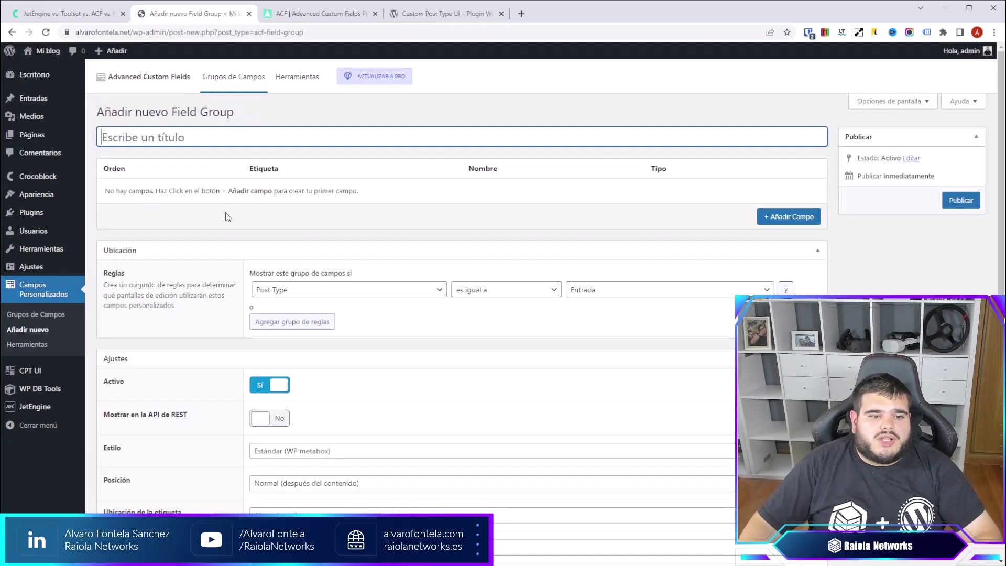
text(asdasd)
click(611, 294)
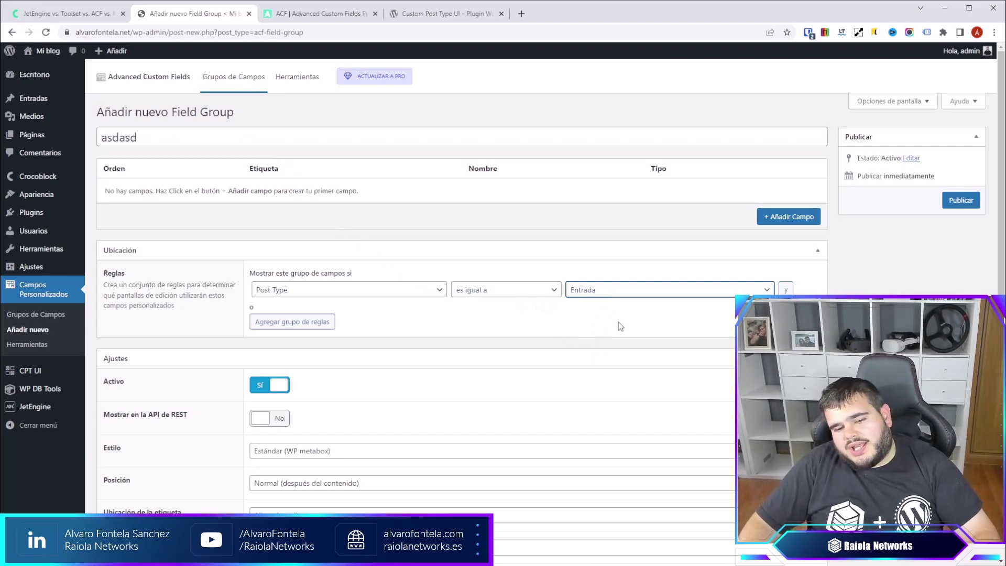
click(411, 292)
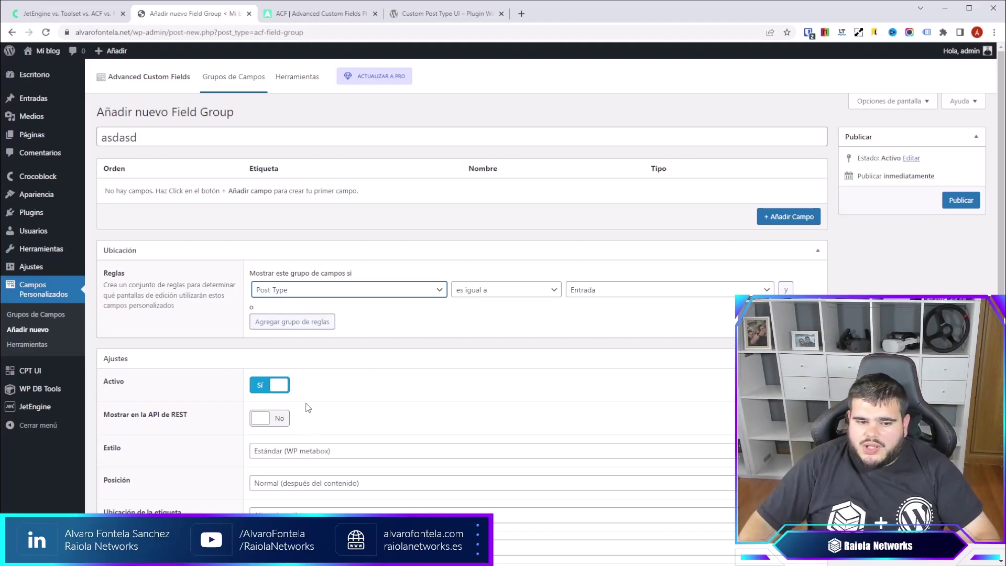
click(321, 434)
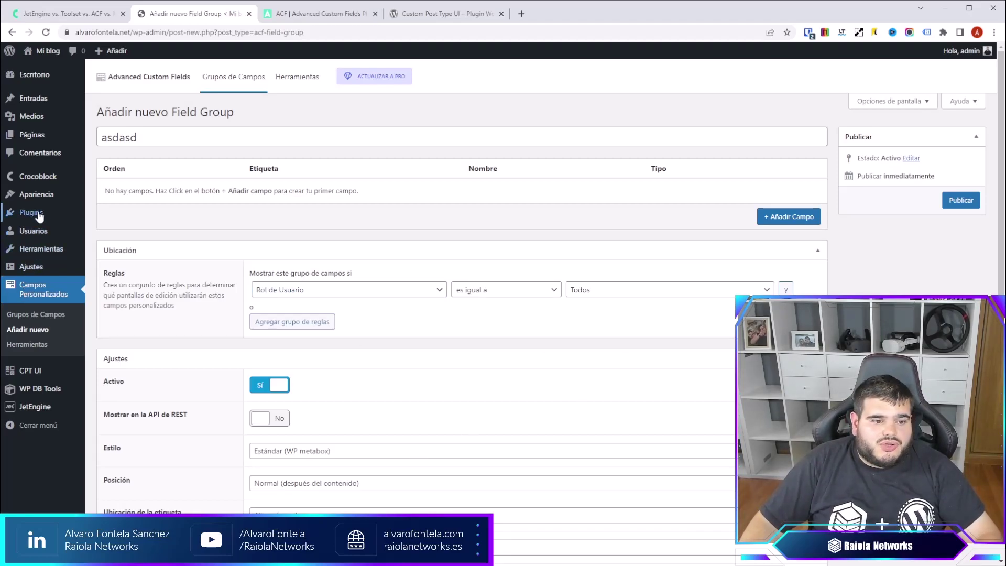
Step: Search the plugin directory for "ACF Options" in a new tab, and install and activate ACF Options Page Admin
mouse_move(48, 217)
middle_click(114, 231)
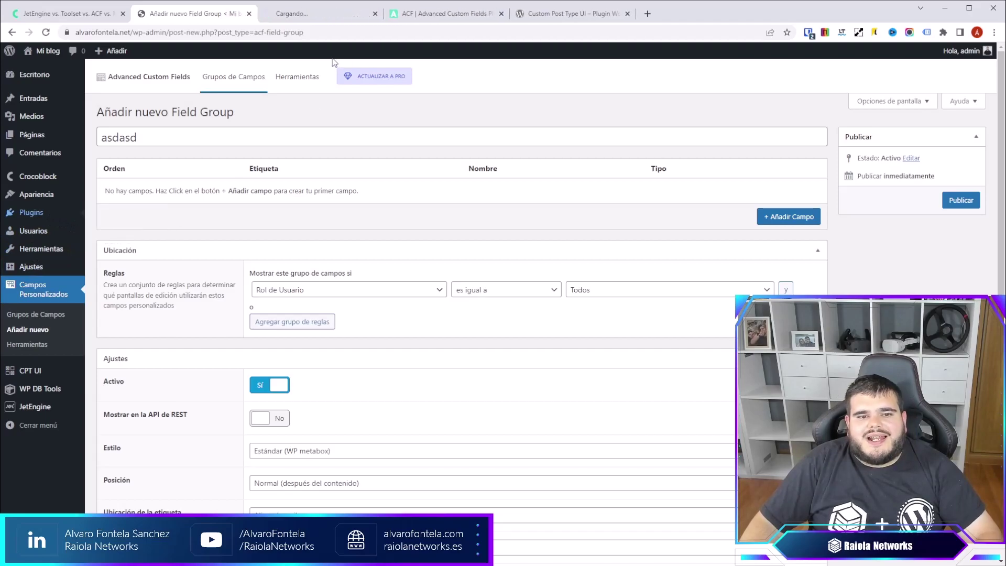
click(306, 19)
click(915, 103)
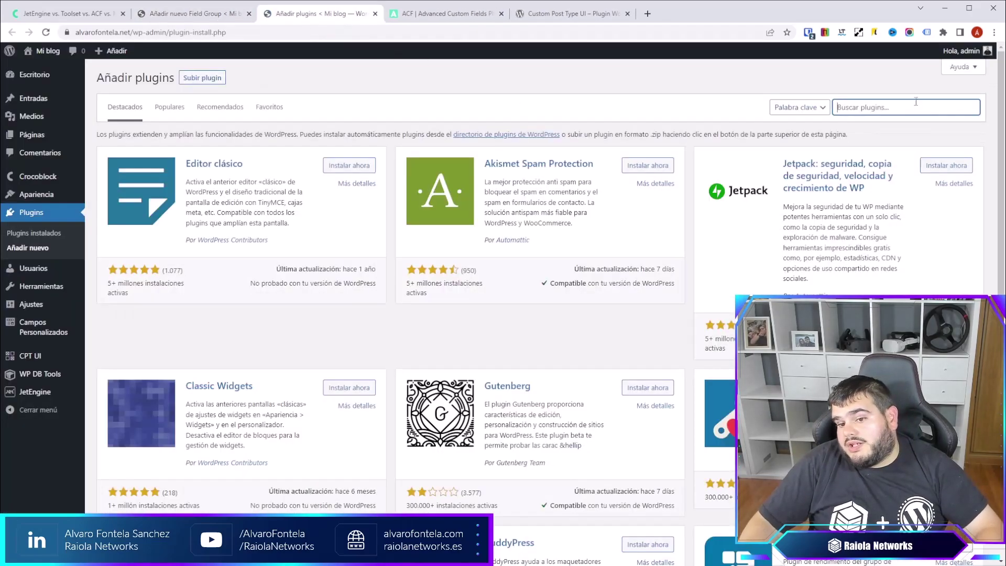
text(ACF )
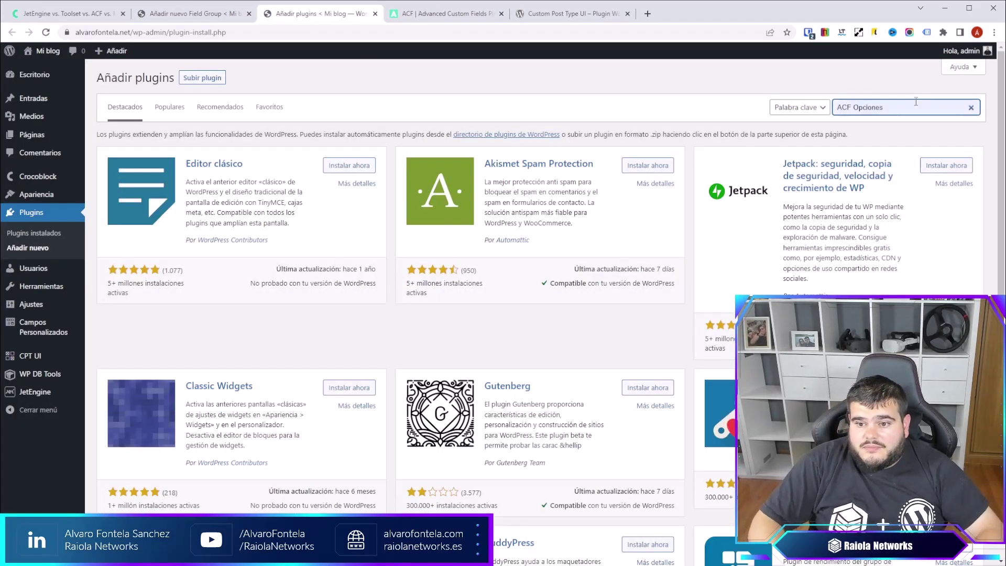
text(Options)
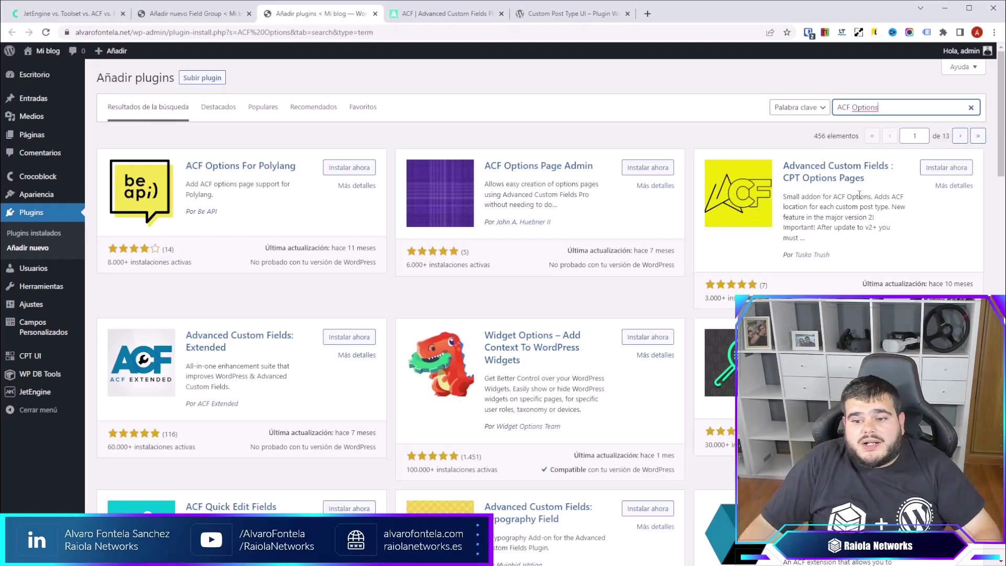
click(657, 170)
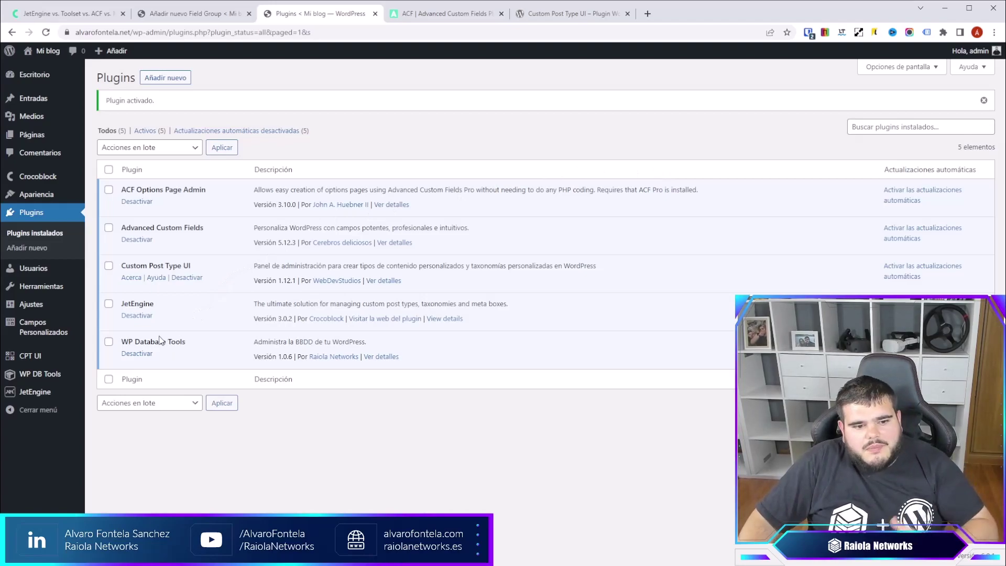
Step: Return to the new ACF field group form, look over its settings and add a first blank field
key(ctrl+shift+Tab)
scroll(461, 283, down, 6)
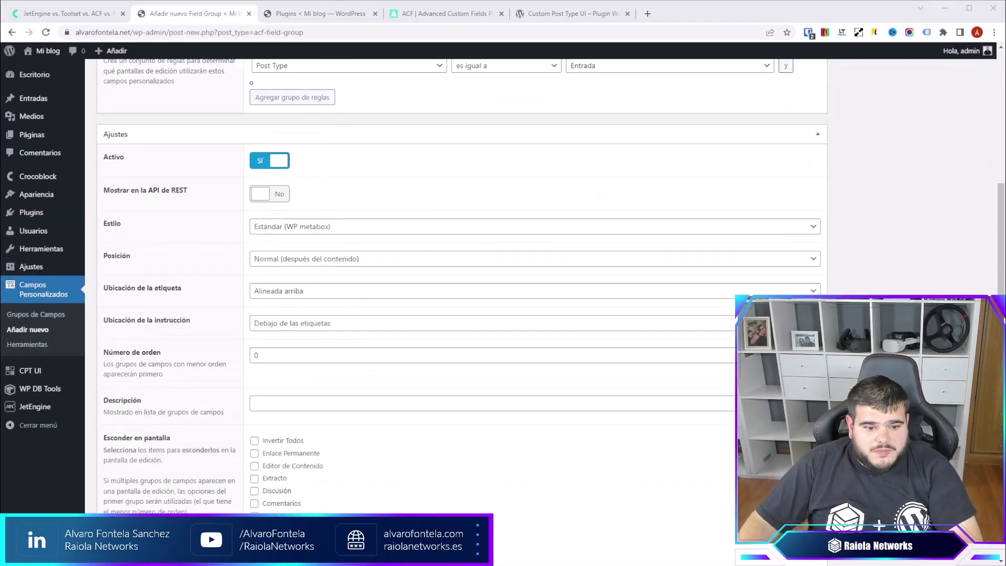
scroll(461, 283, up, 4)
scroll(461, 283, up, 2)
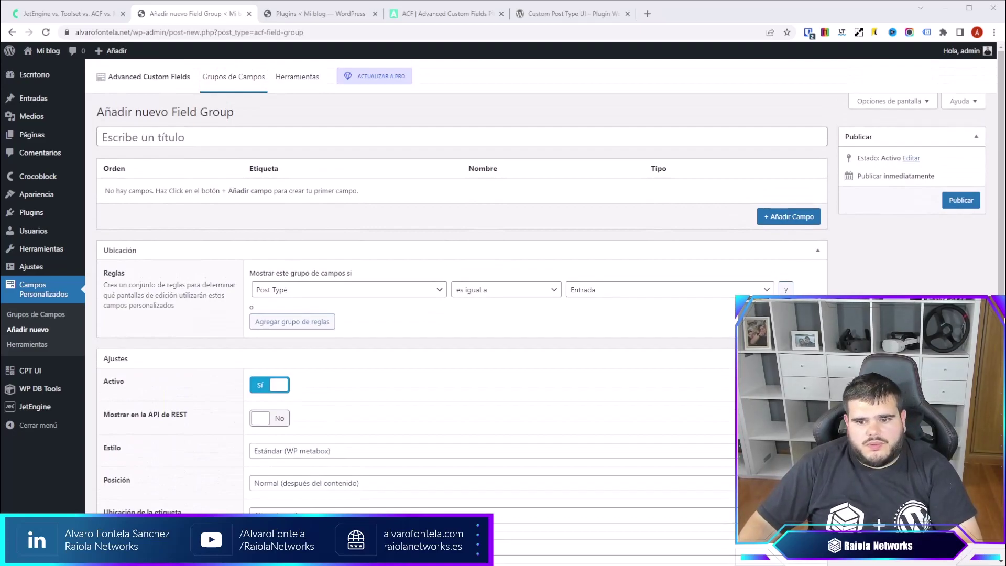
click(789, 216)
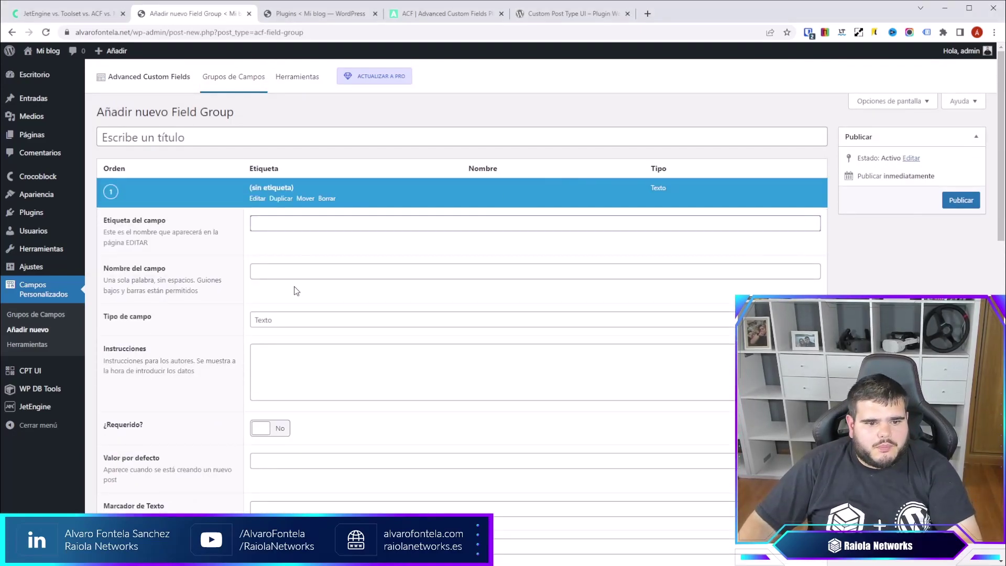
Step: View the available field types and set the first field's type to Objecto Post
click(287, 320)
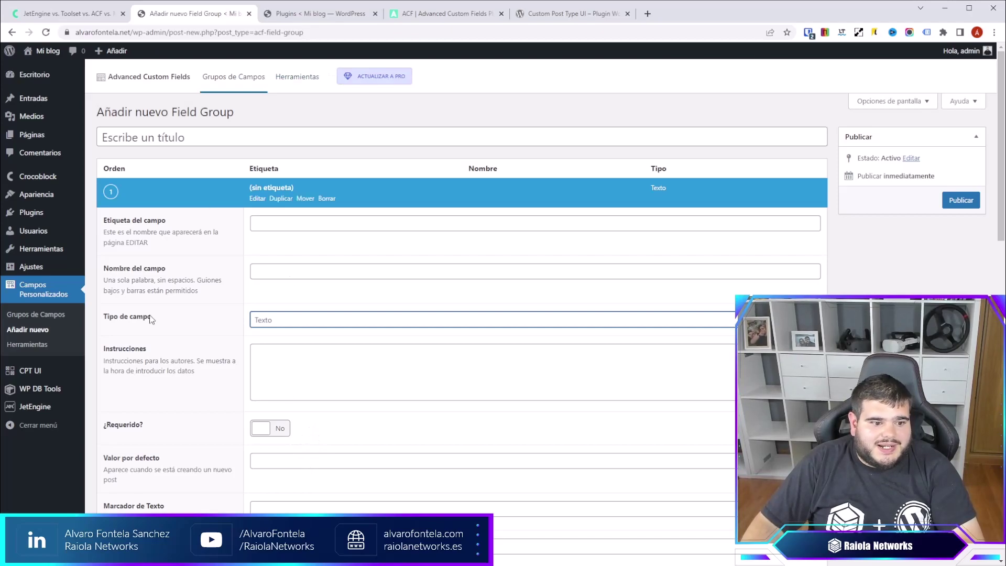
mouse_move(42, 414)
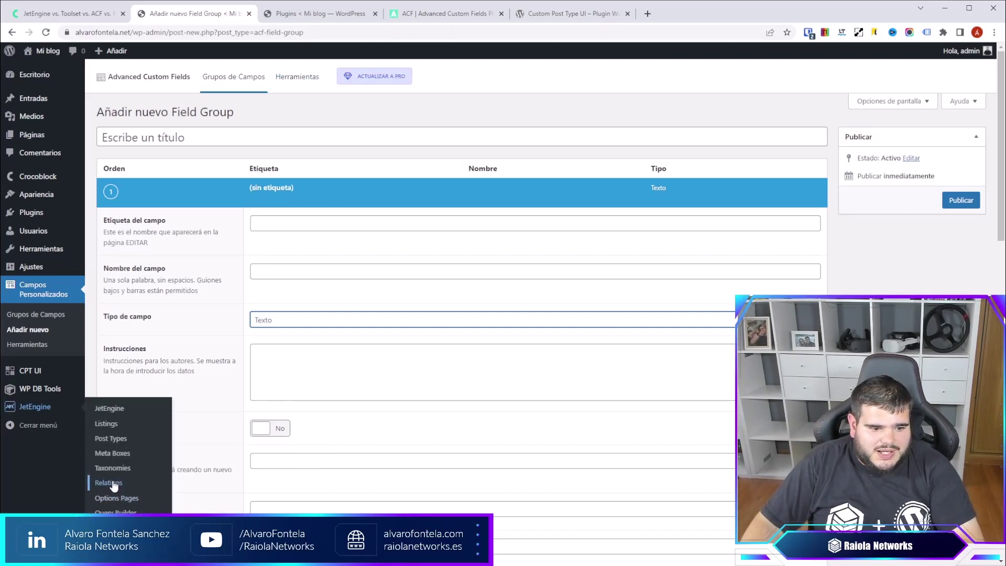
click(209, 325)
click(304, 328)
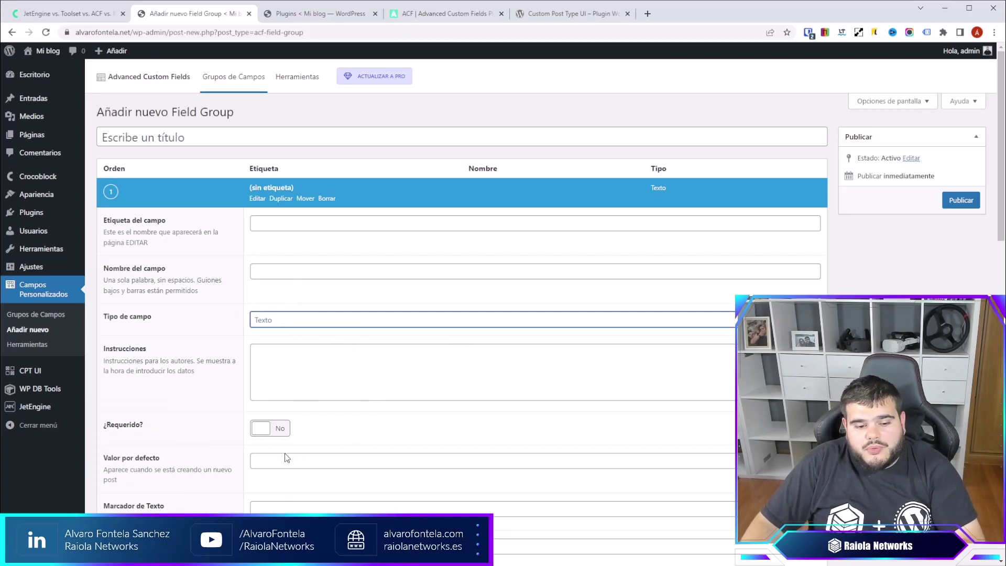
text(obj)
Step: Allow empty and multiple values for the Objecto Post field, and filter it by post type Página and taxonomy Uncategorized
scroll(350, 431, down, 4)
click(270, 316)
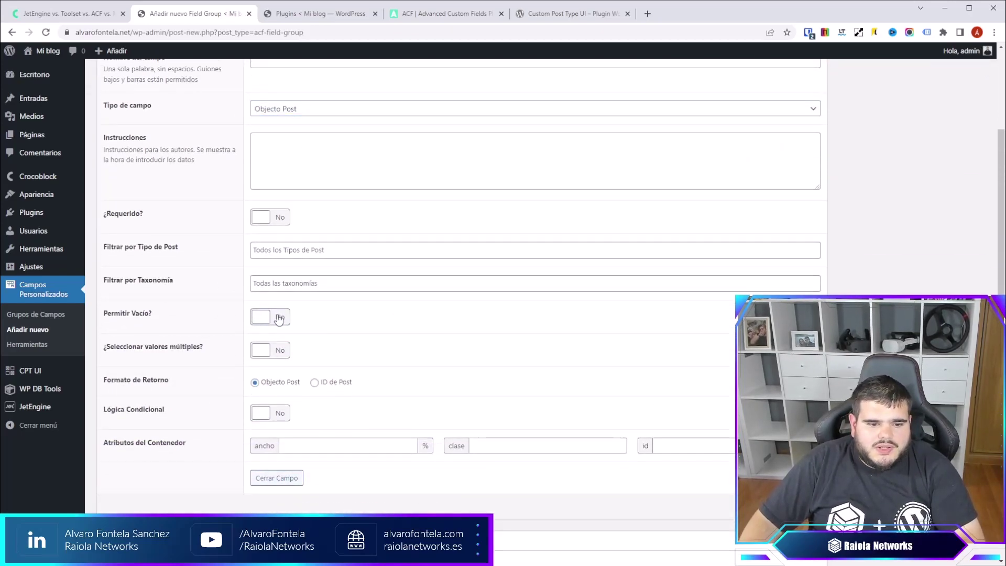
click(269, 350)
click(317, 250)
click(310, 288)
click(336, 283)
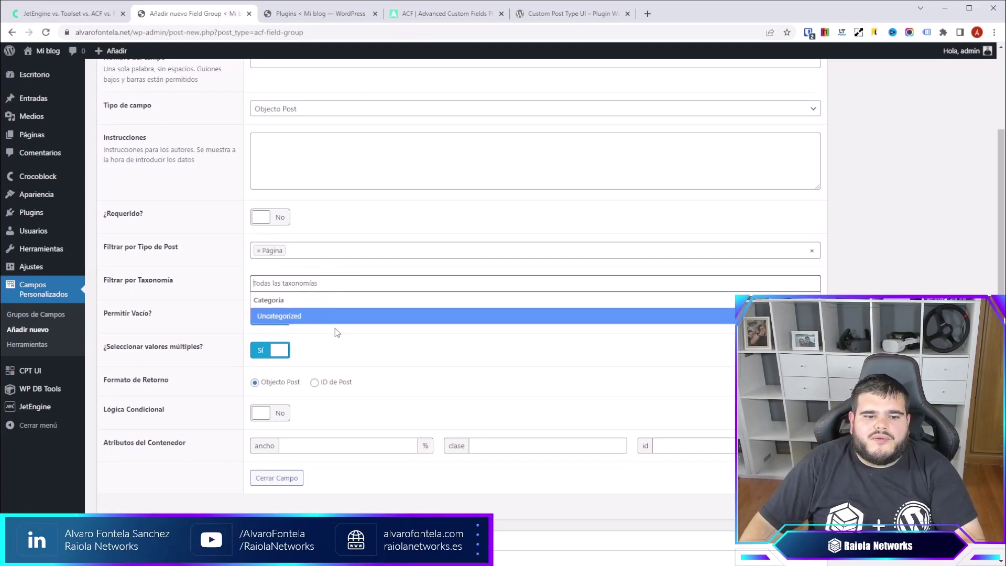
click(313, 317)
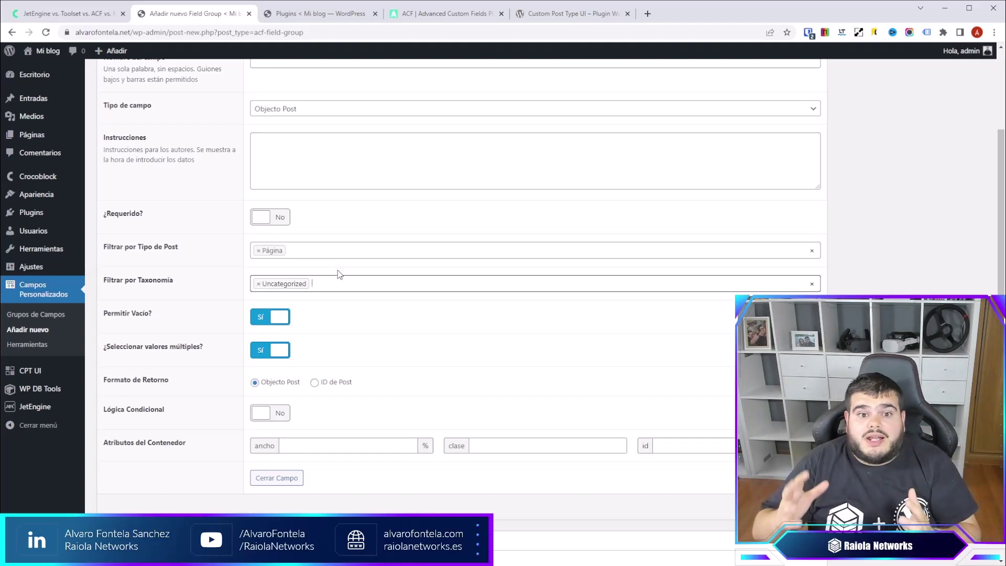
Step: Collapse the Objecto Post field's settings and add a second blank field to the group
scroll(340, 274, up, 4)
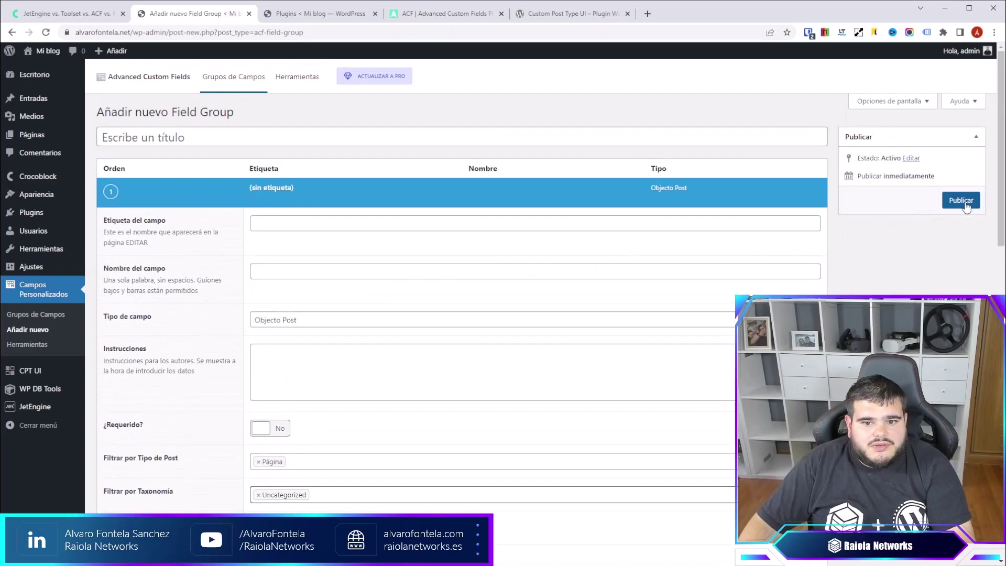
click(256, 198)
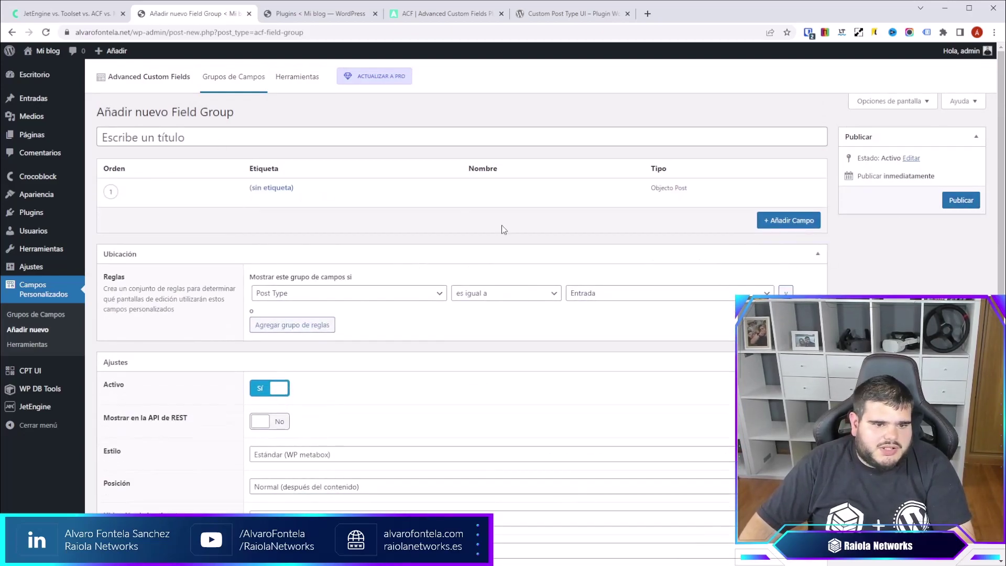
click(792, 223)
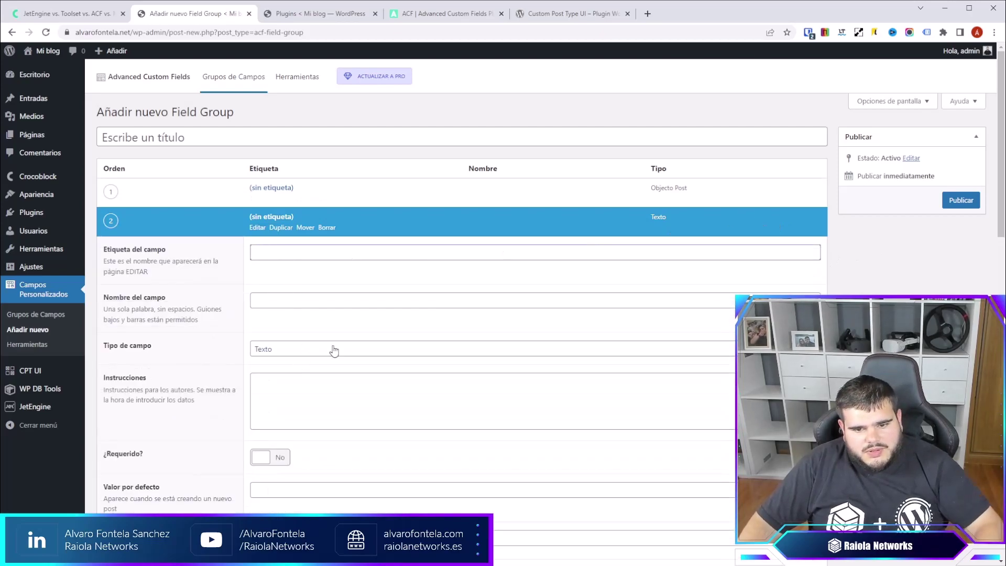
Step: Title the new field group "asdasdasd" and publish it
click(961, 200)
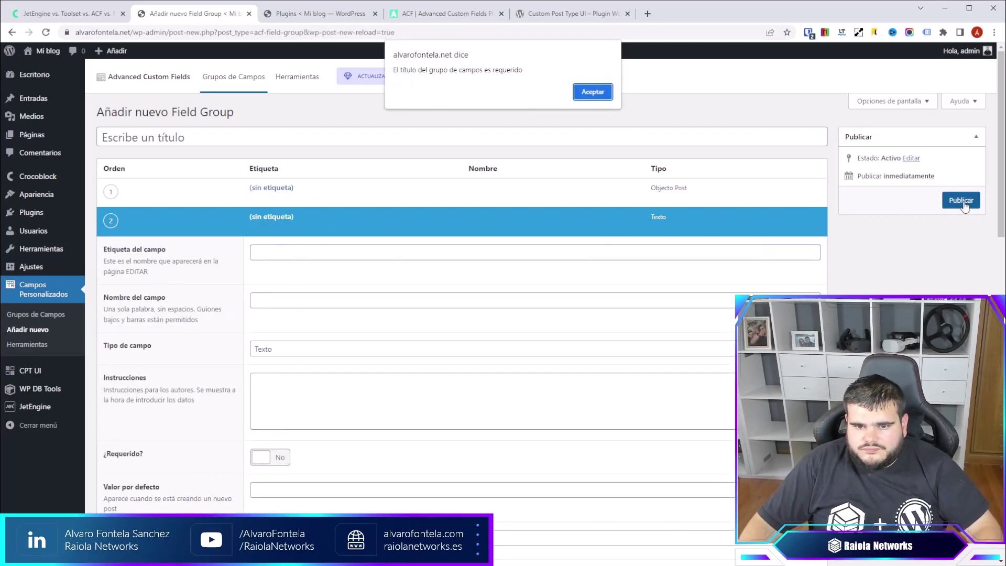
click(602, 94)
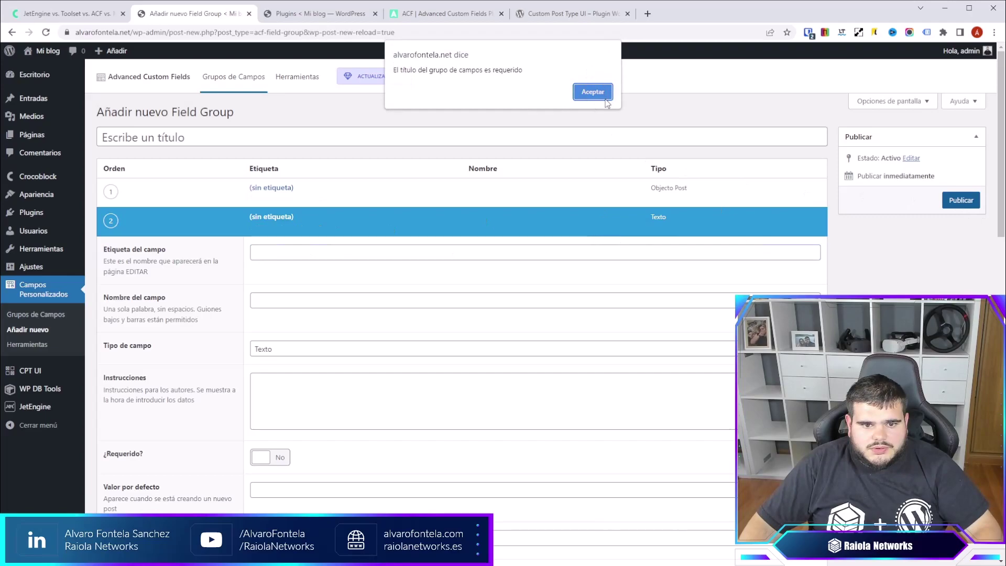
text(asdasdasd)
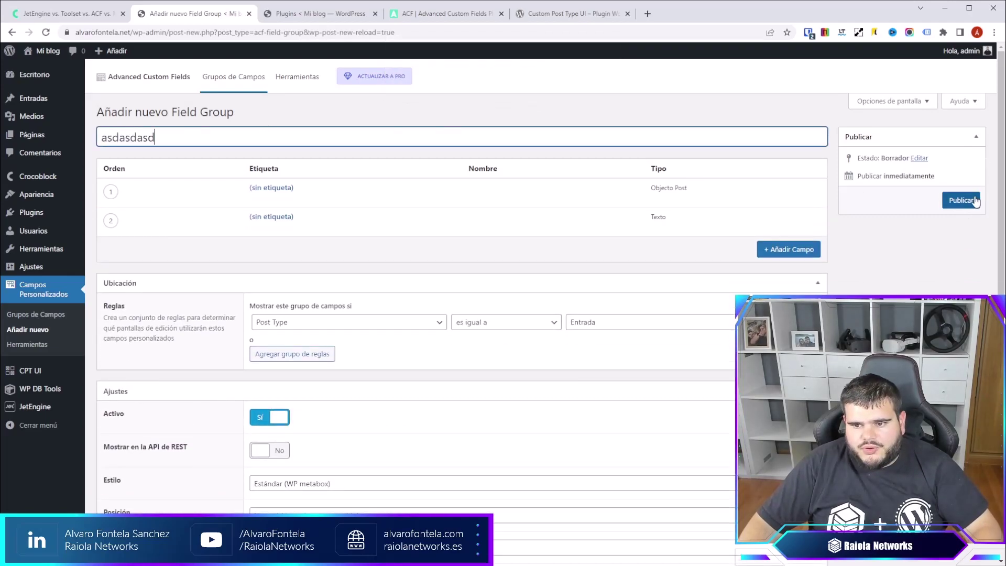
click(973, 201)
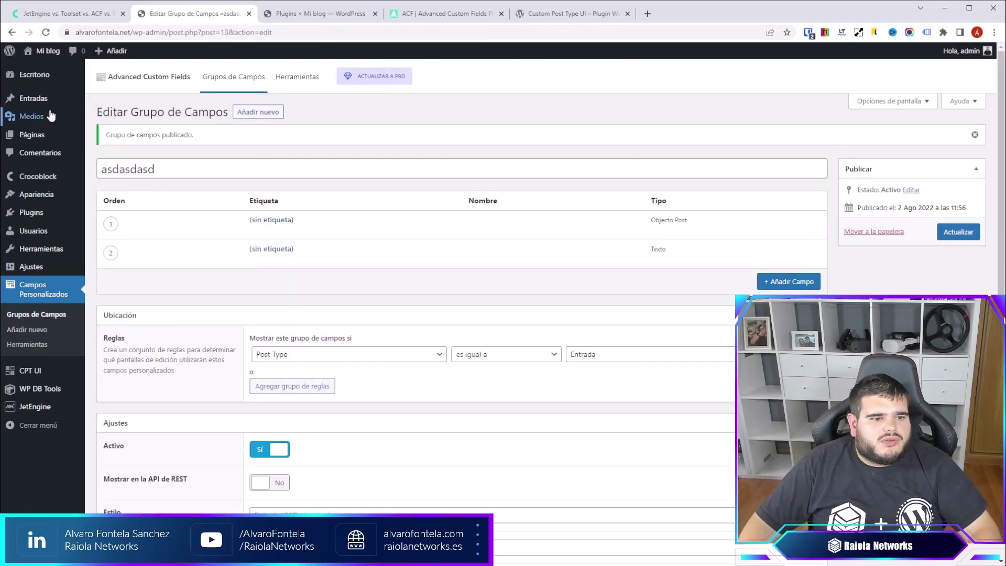
Step: Open the "Hello world!" post for editing, check the Objecto Post field's choices and enter "asdasdas" in the group's text field
click(45, 107)
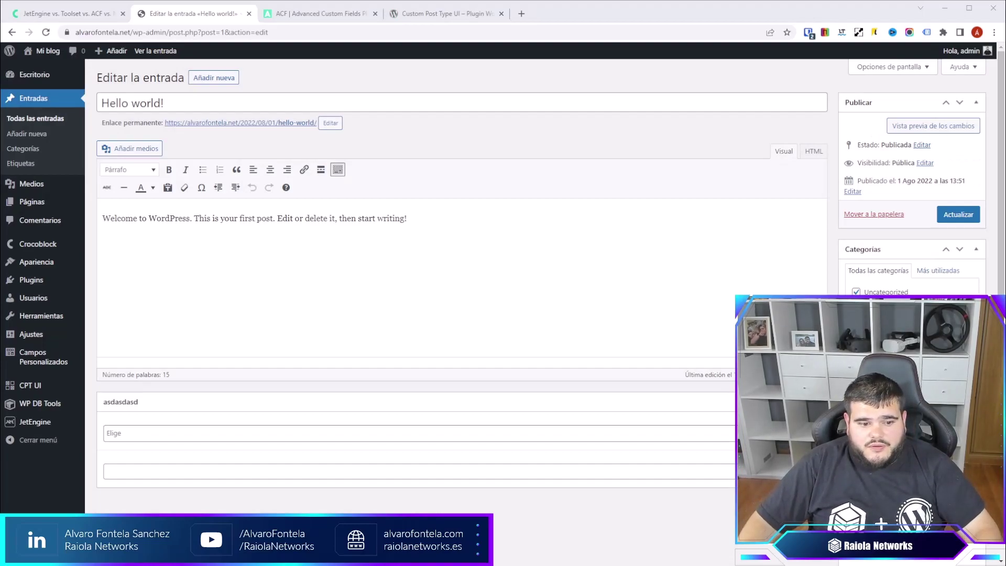
click(193, 435)
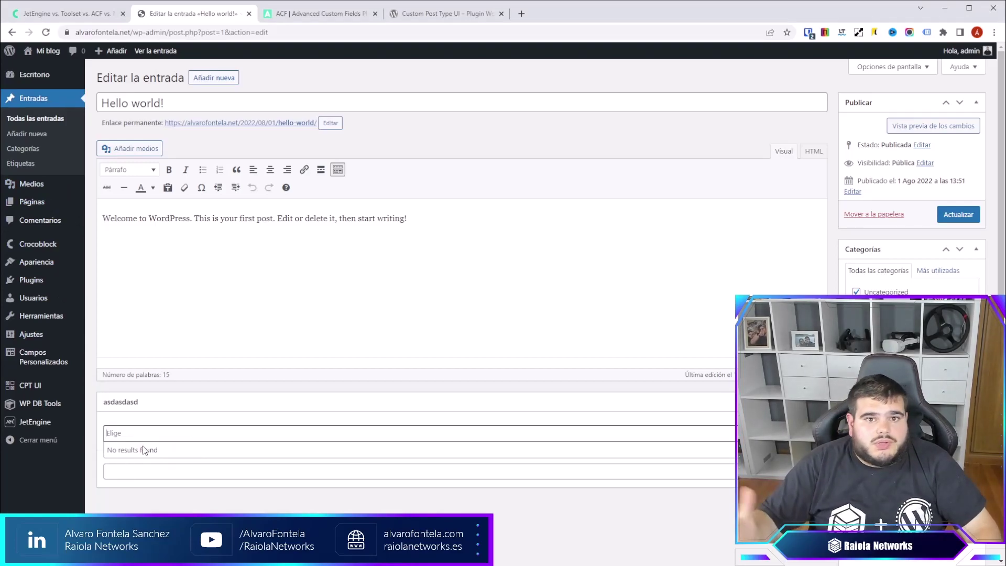
click(210, 471)
text(asdasdas)
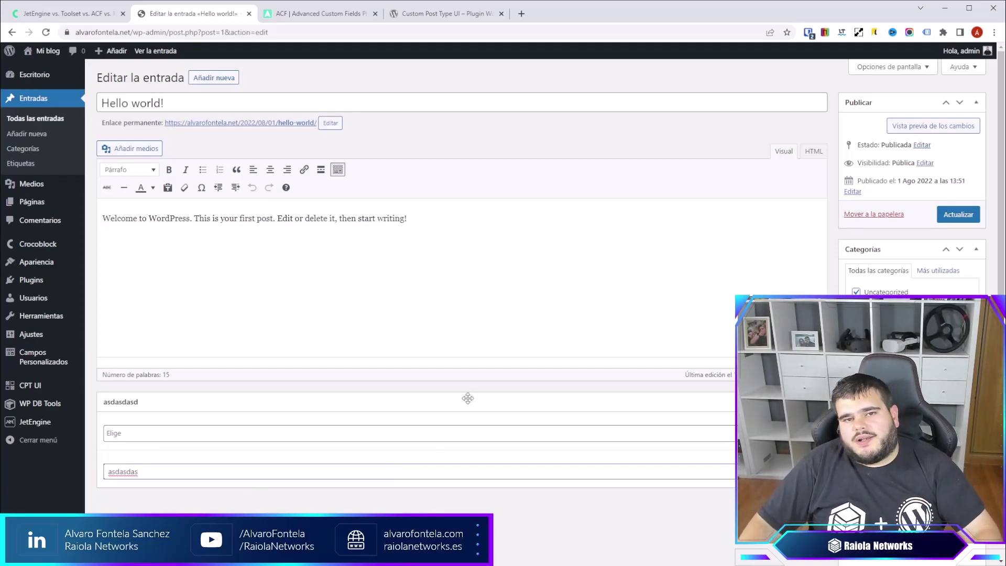
Step: Reopen the asdasdasd field group, set its location rule's parameter to Comentario and keep Entrada as the rule's value
click(71, 359)
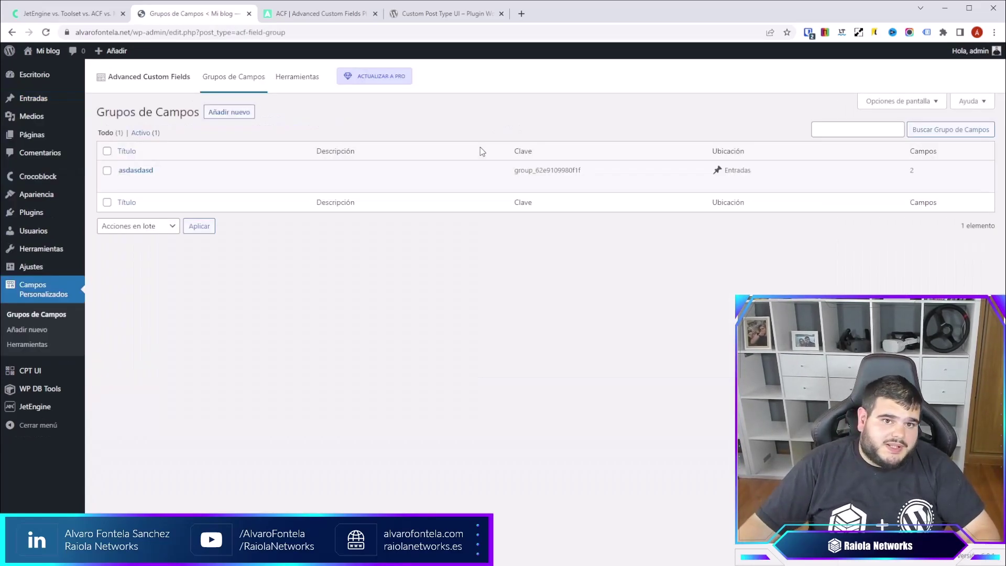
click(128, 183)
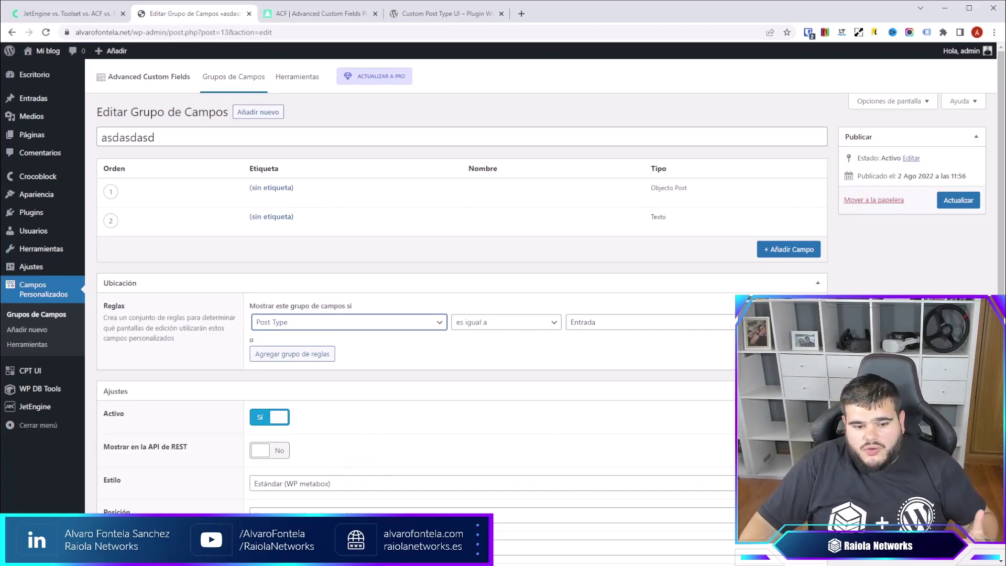
key(c)
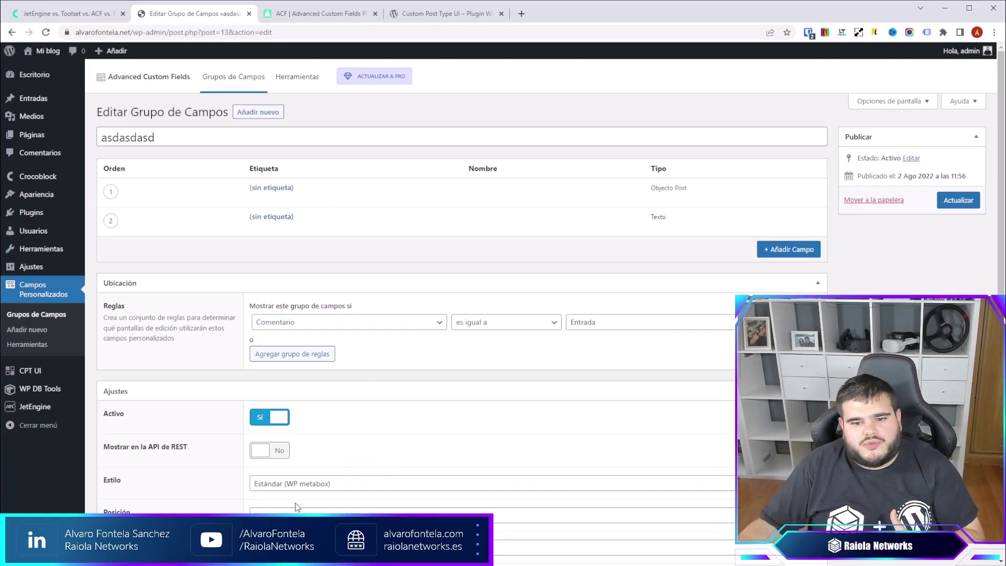
click(620, 323)
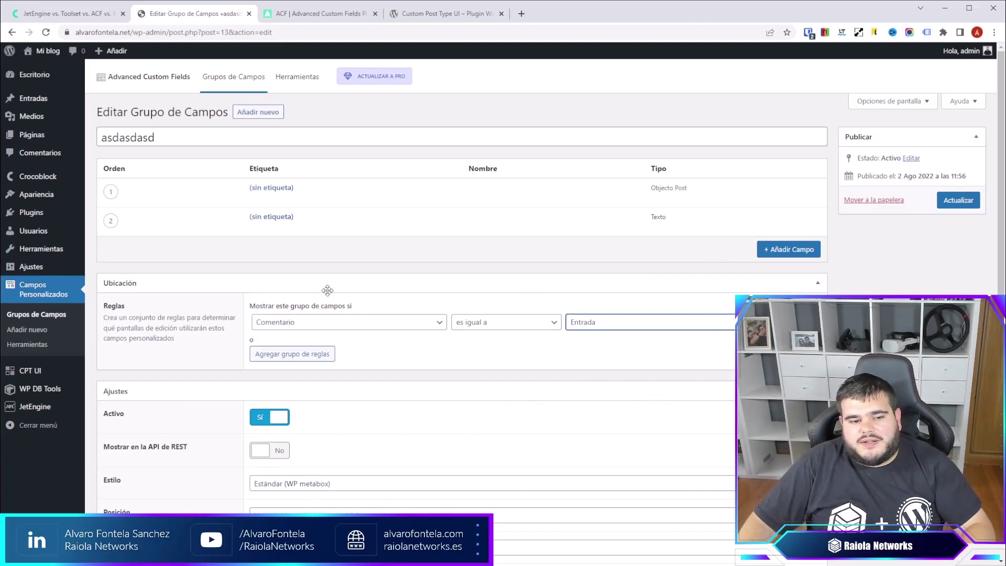
Step: Add a second location rule group to the field group and remove it again
click(267, 354)
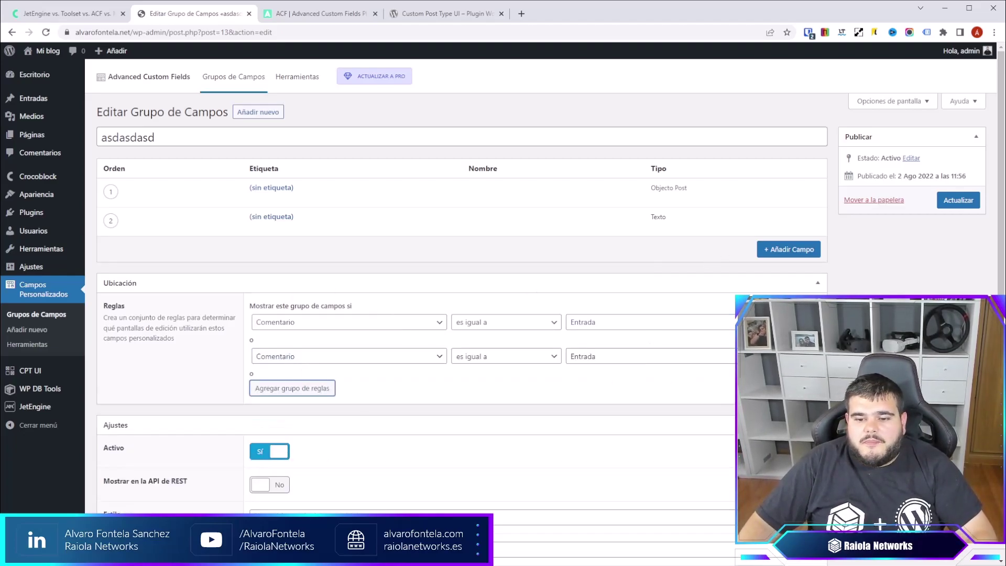
click(809, 356)
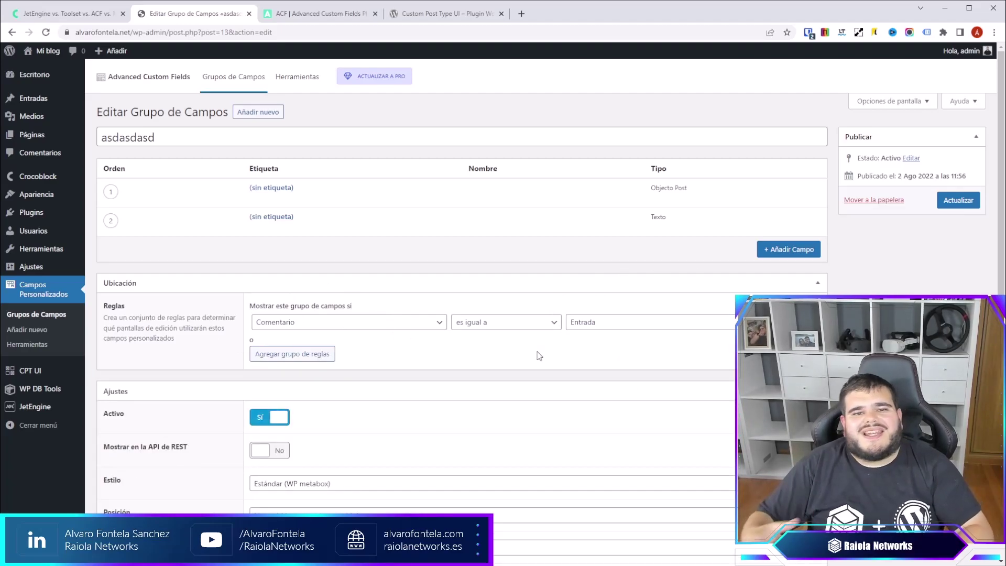